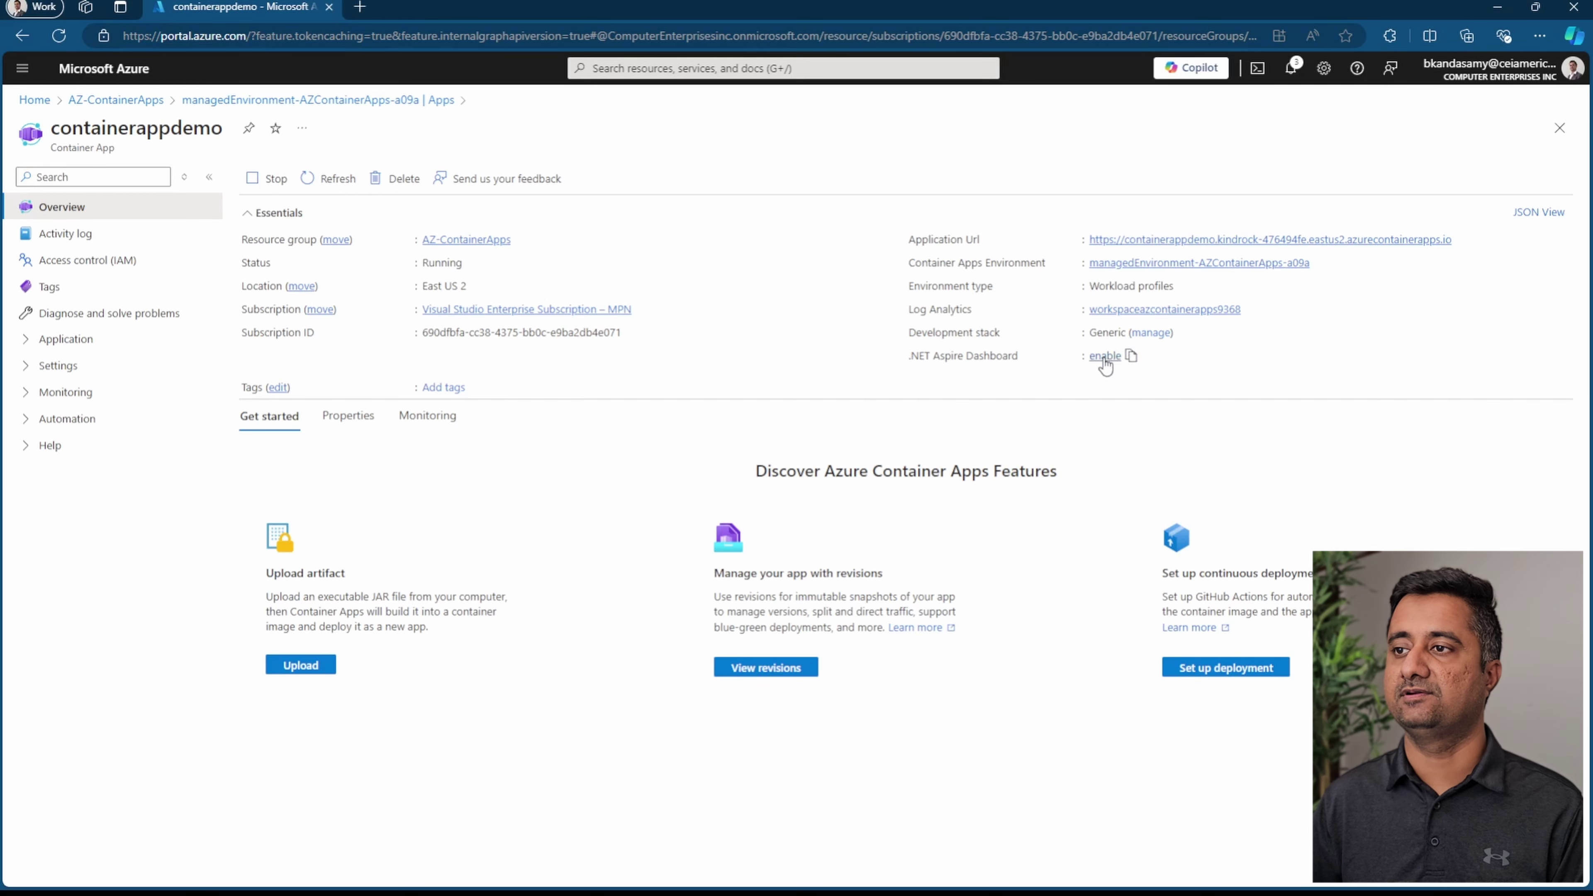
Step: Review the container app's active revisions and replicas, view the form for creating a new revision, and return without creating one
click(68, 342)
click(119, 377)
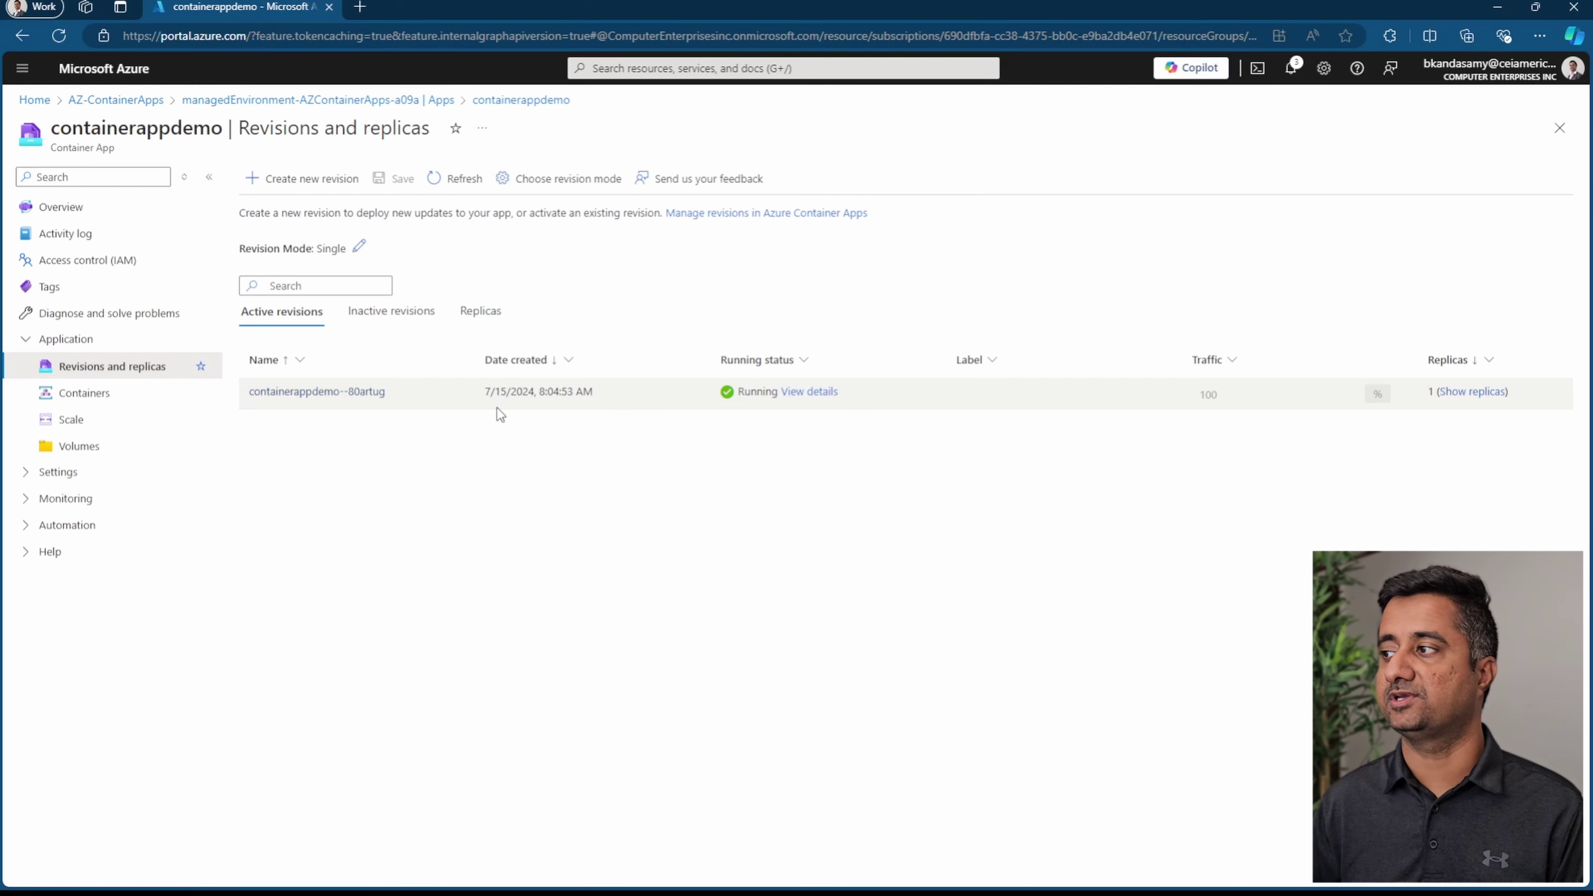
click(481, 311)
click(320, 182)
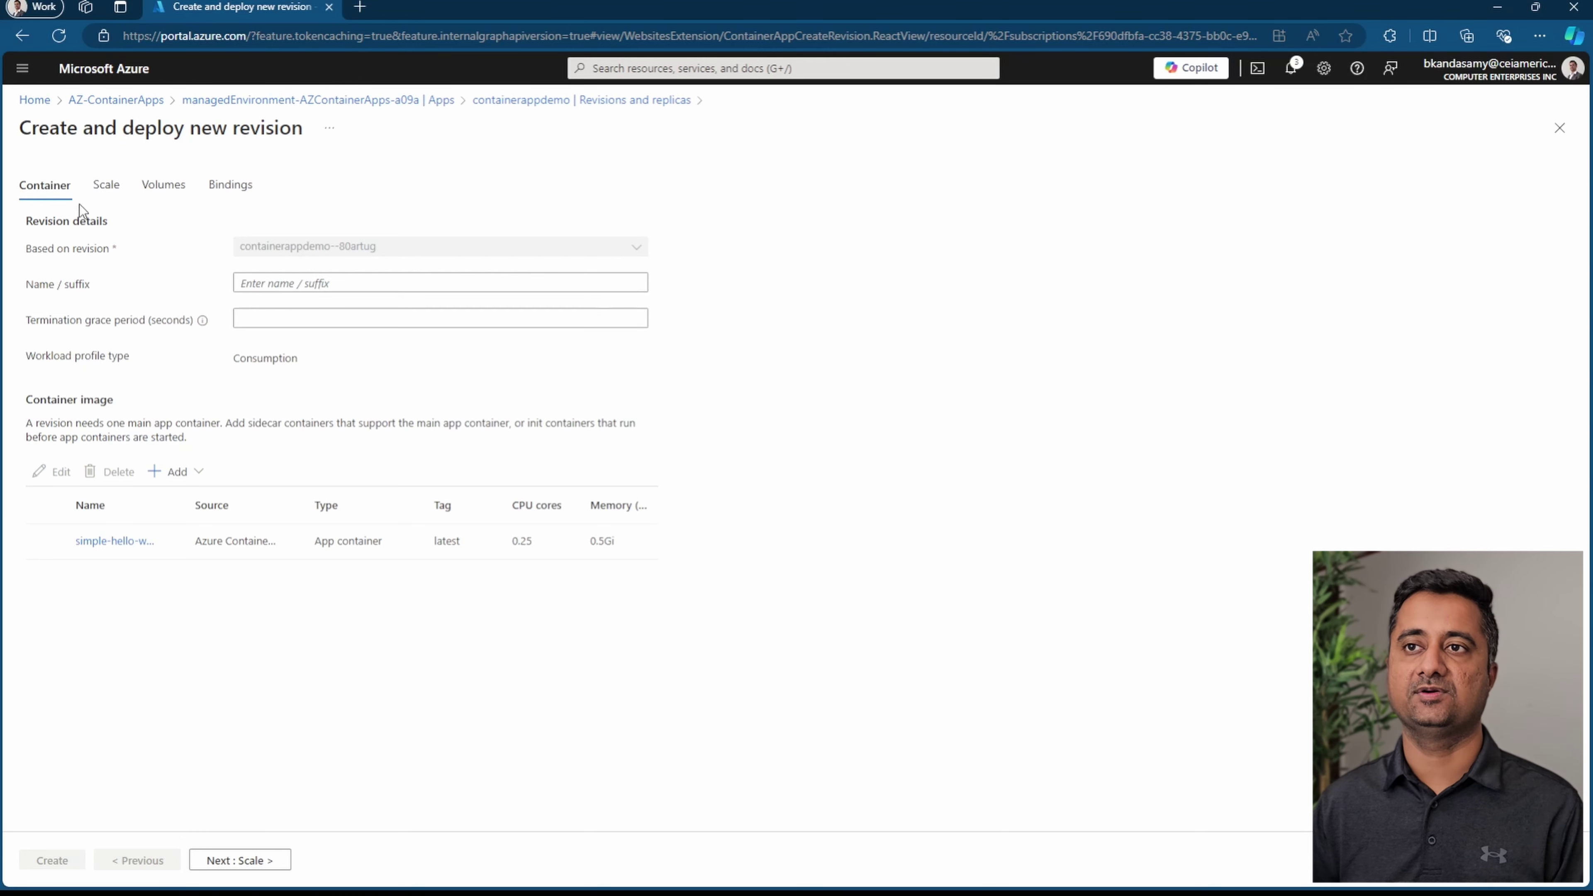
click(414, 102)
Step: Examine the properties and environment variables of simple-hello-world-container on the app's Containers page
click(111, 396)
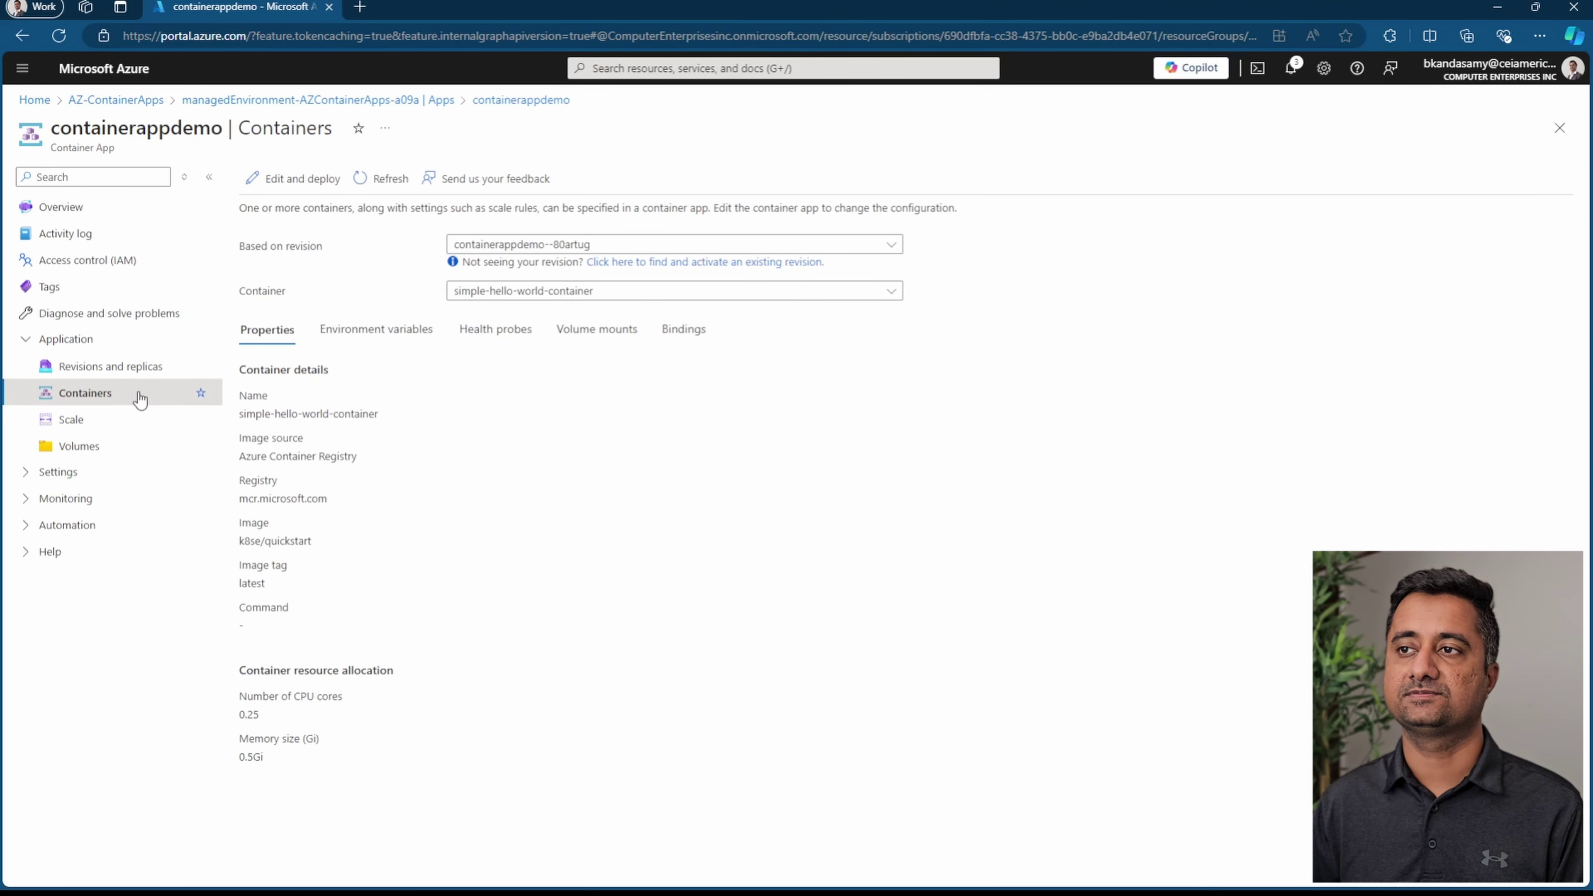
click(505, 296)
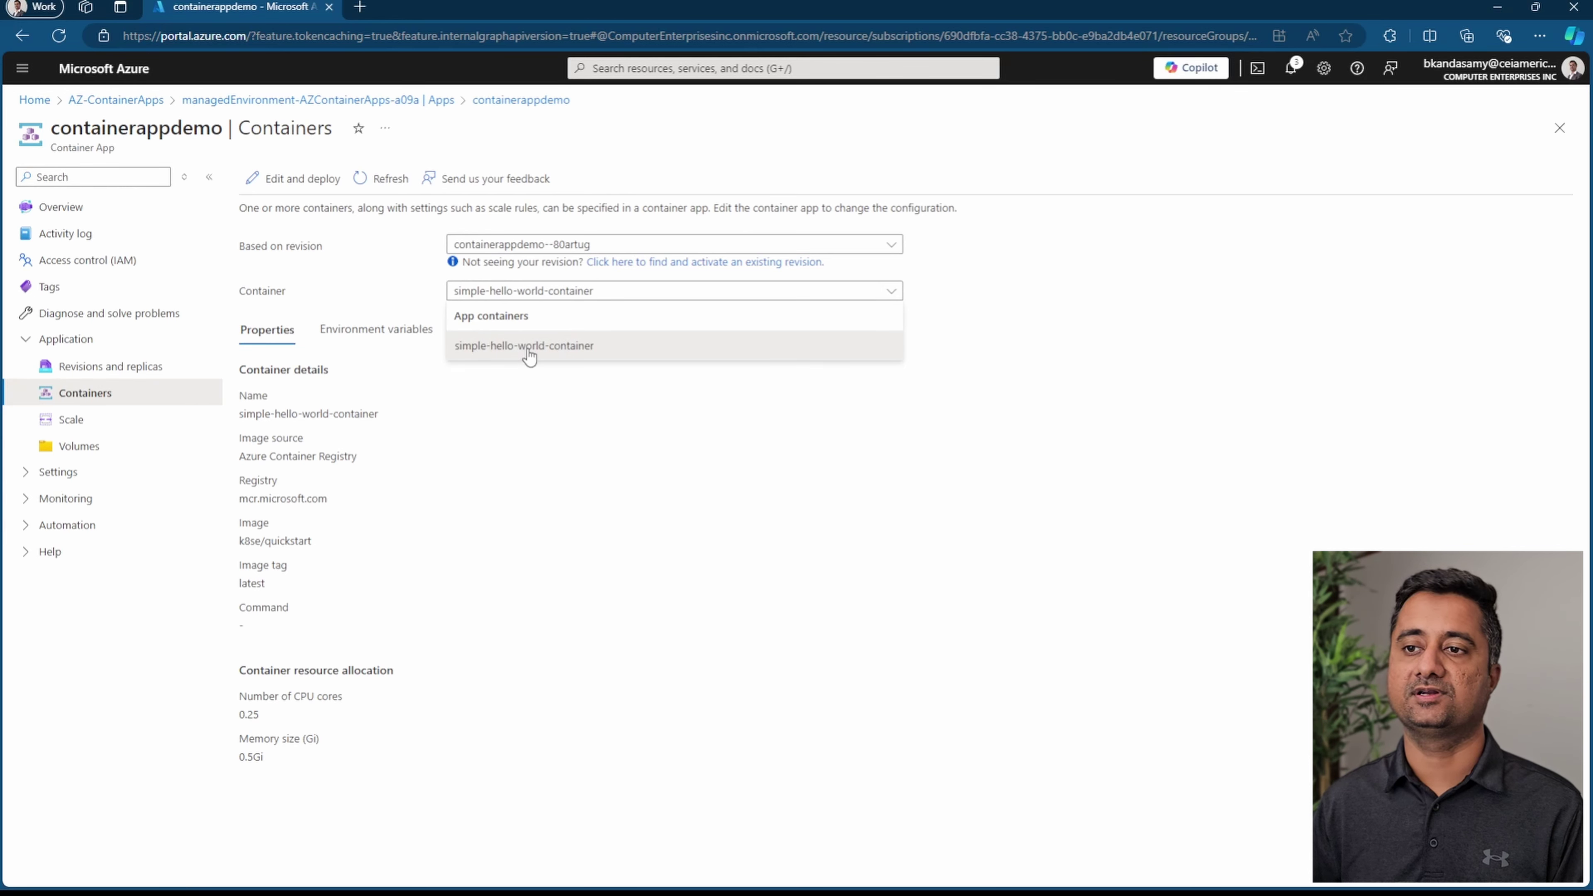
click(529, 406)
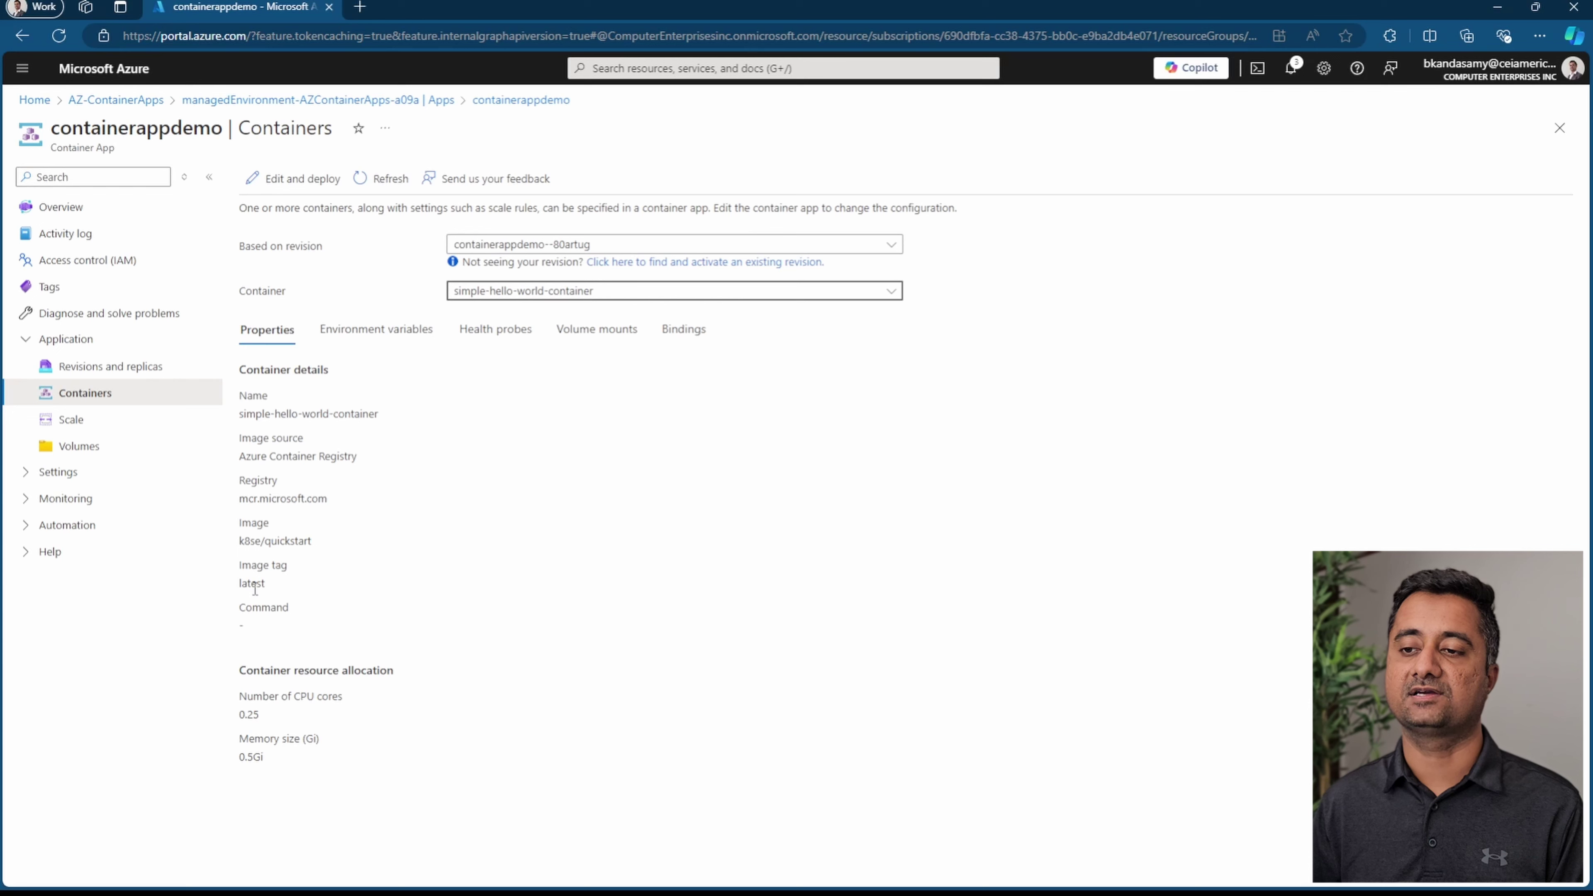
click(377, 330)
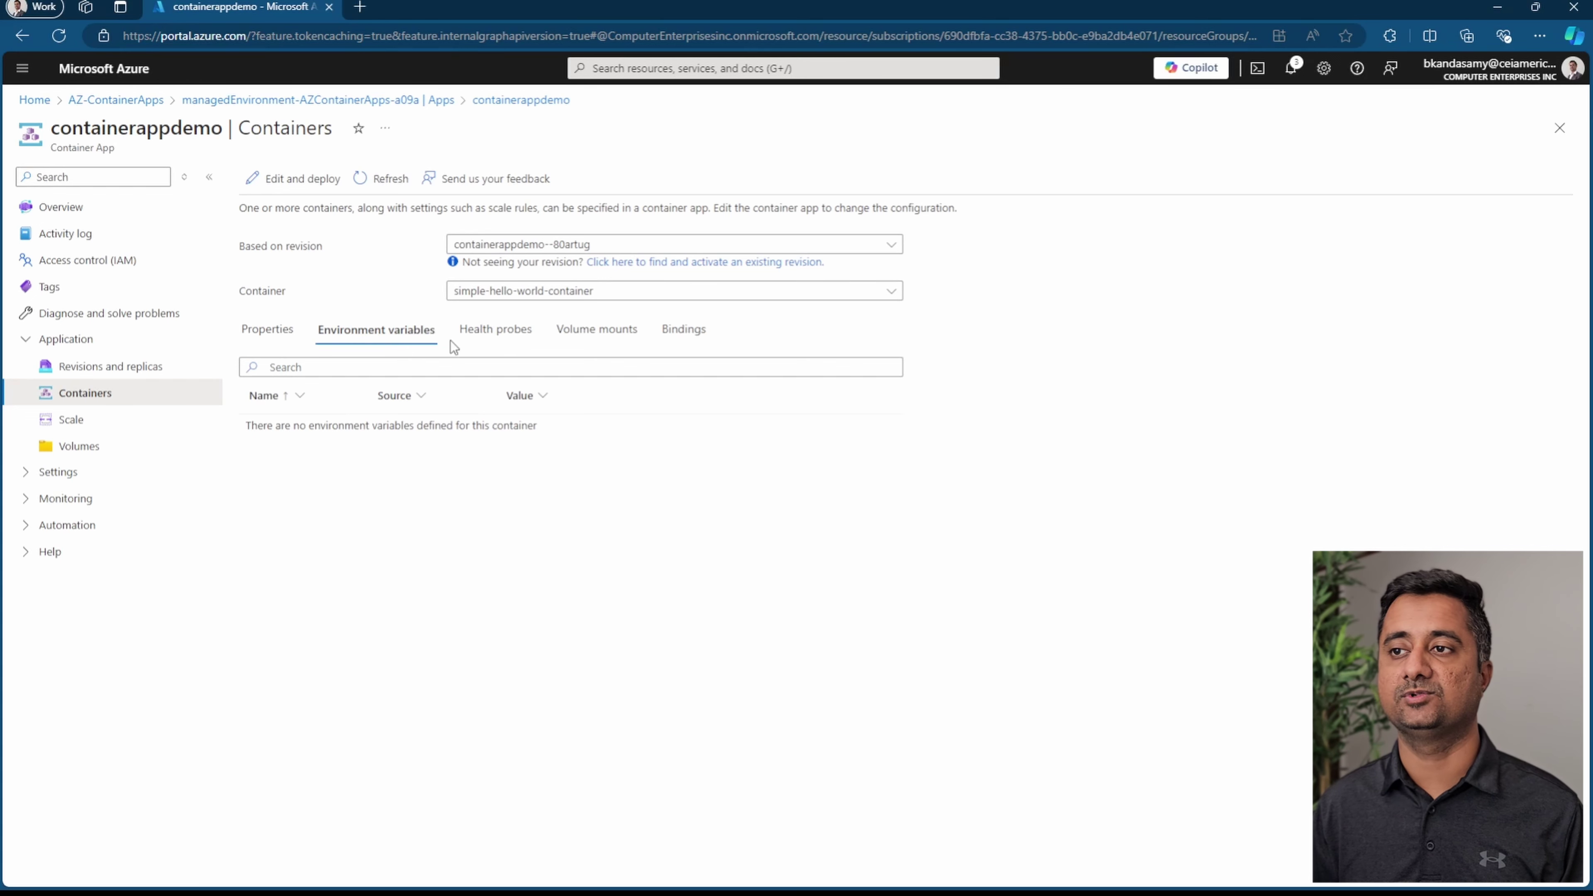
Step: Examine the container's health probes, expanding the readiness and startup probe sections
click(495, 333)
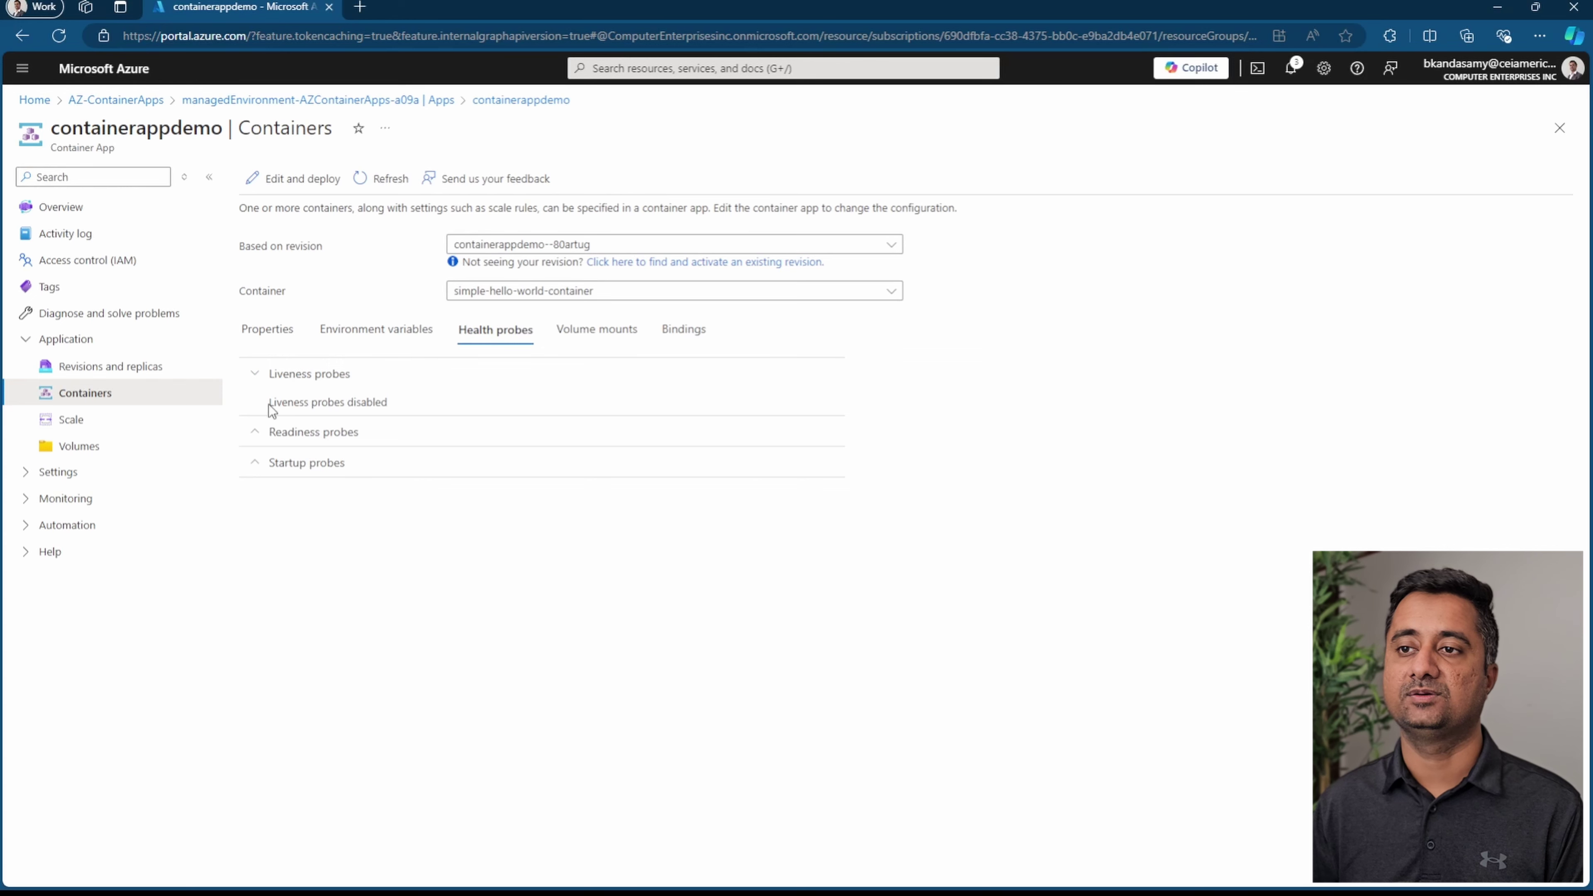
click(318, 432)
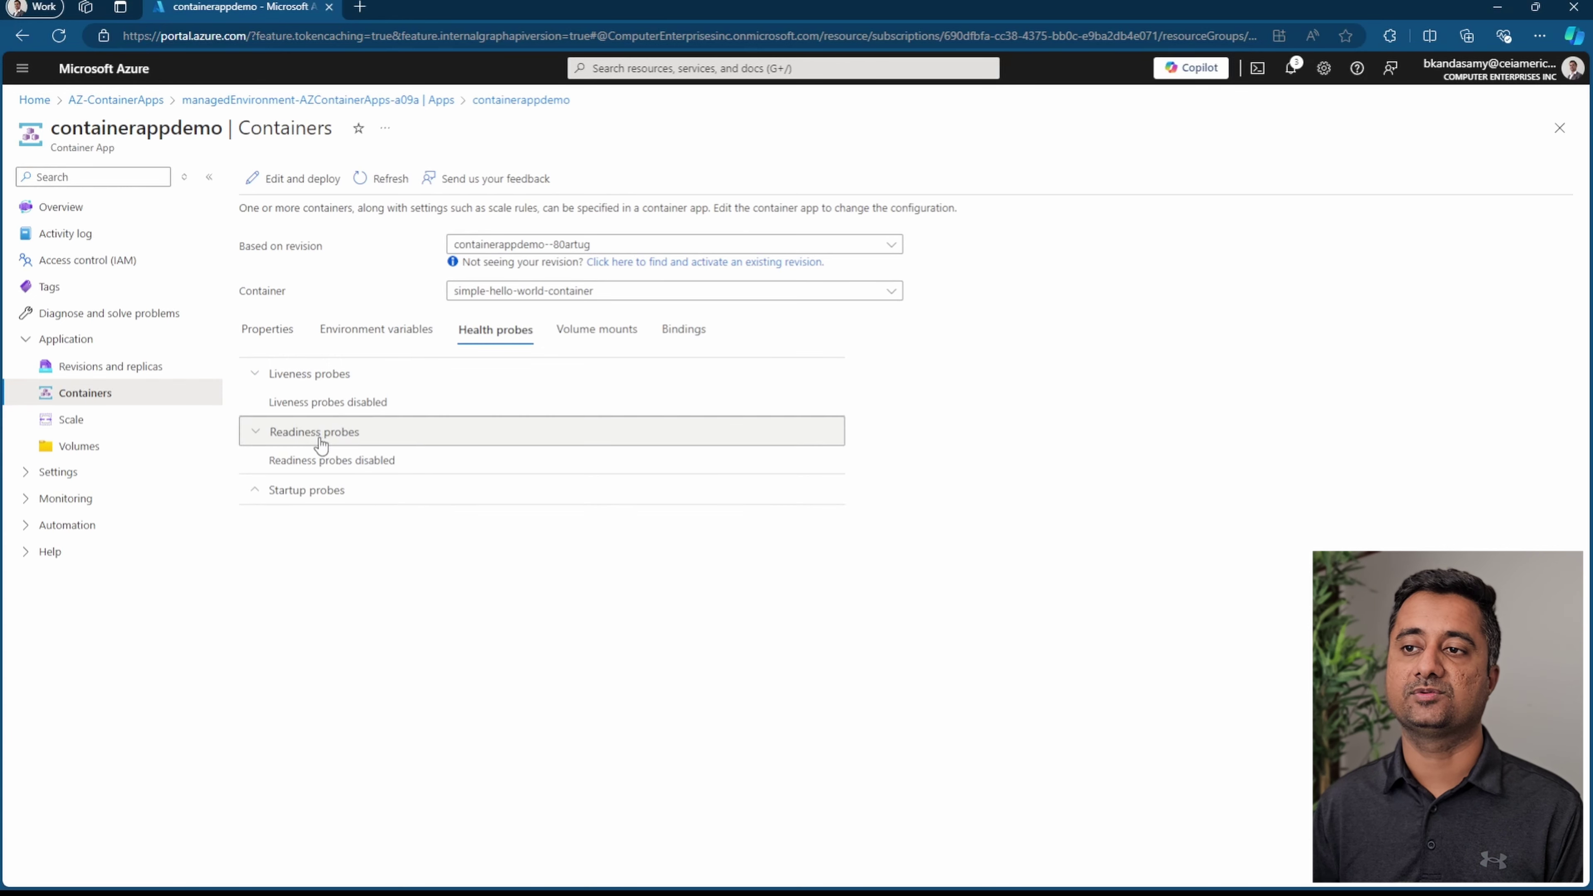
click(320, 490)
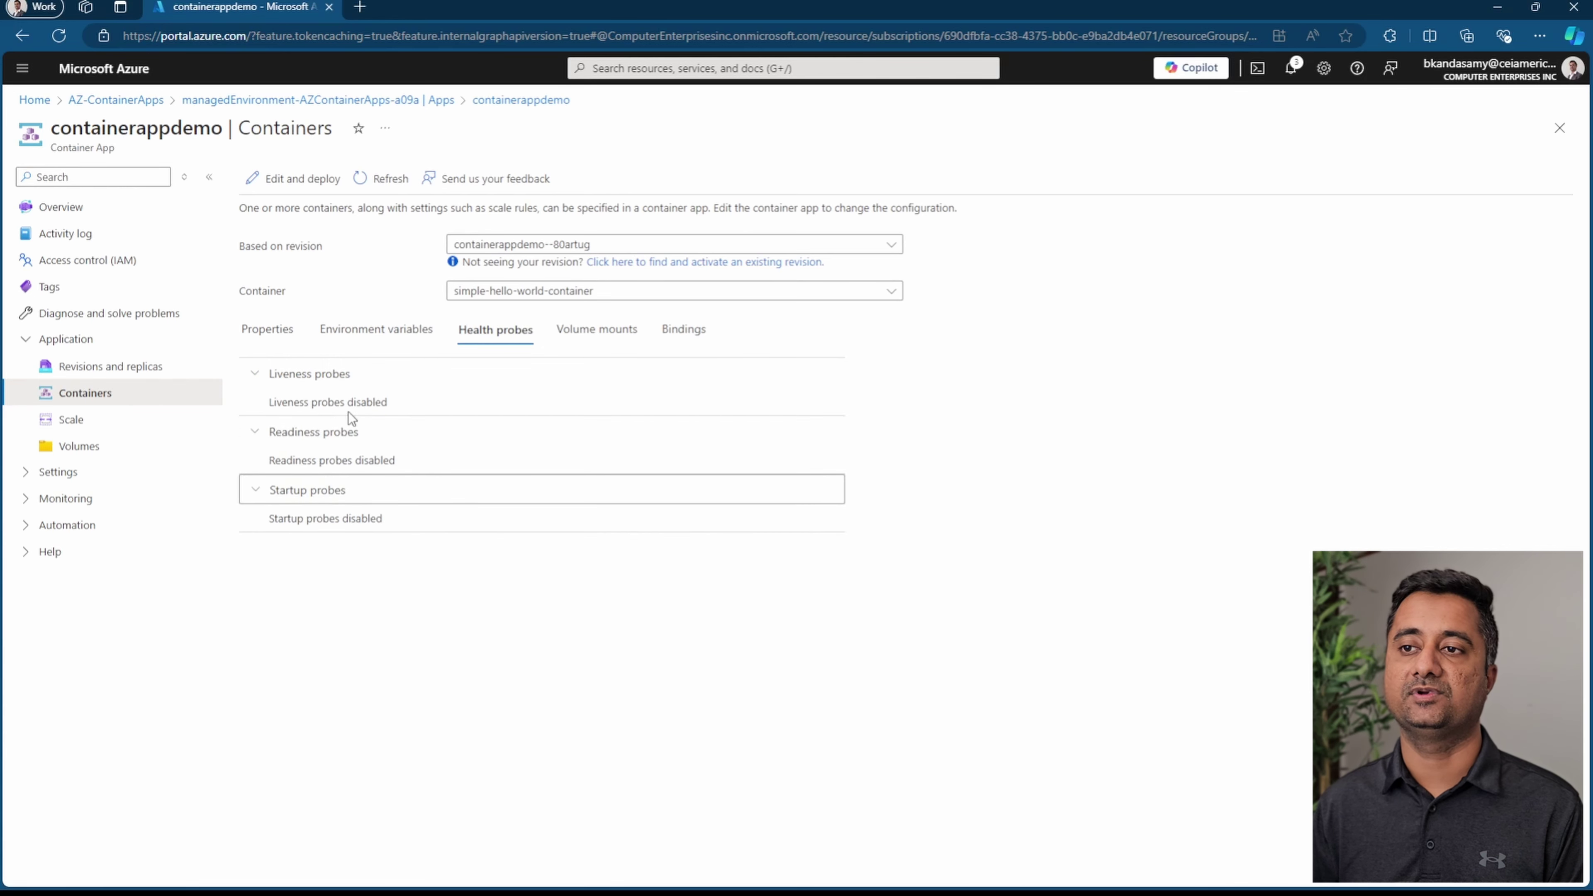
click(356, 399)
Step: Check the container's volume mounts, including its file shares, and its bindings
click(620, 333)
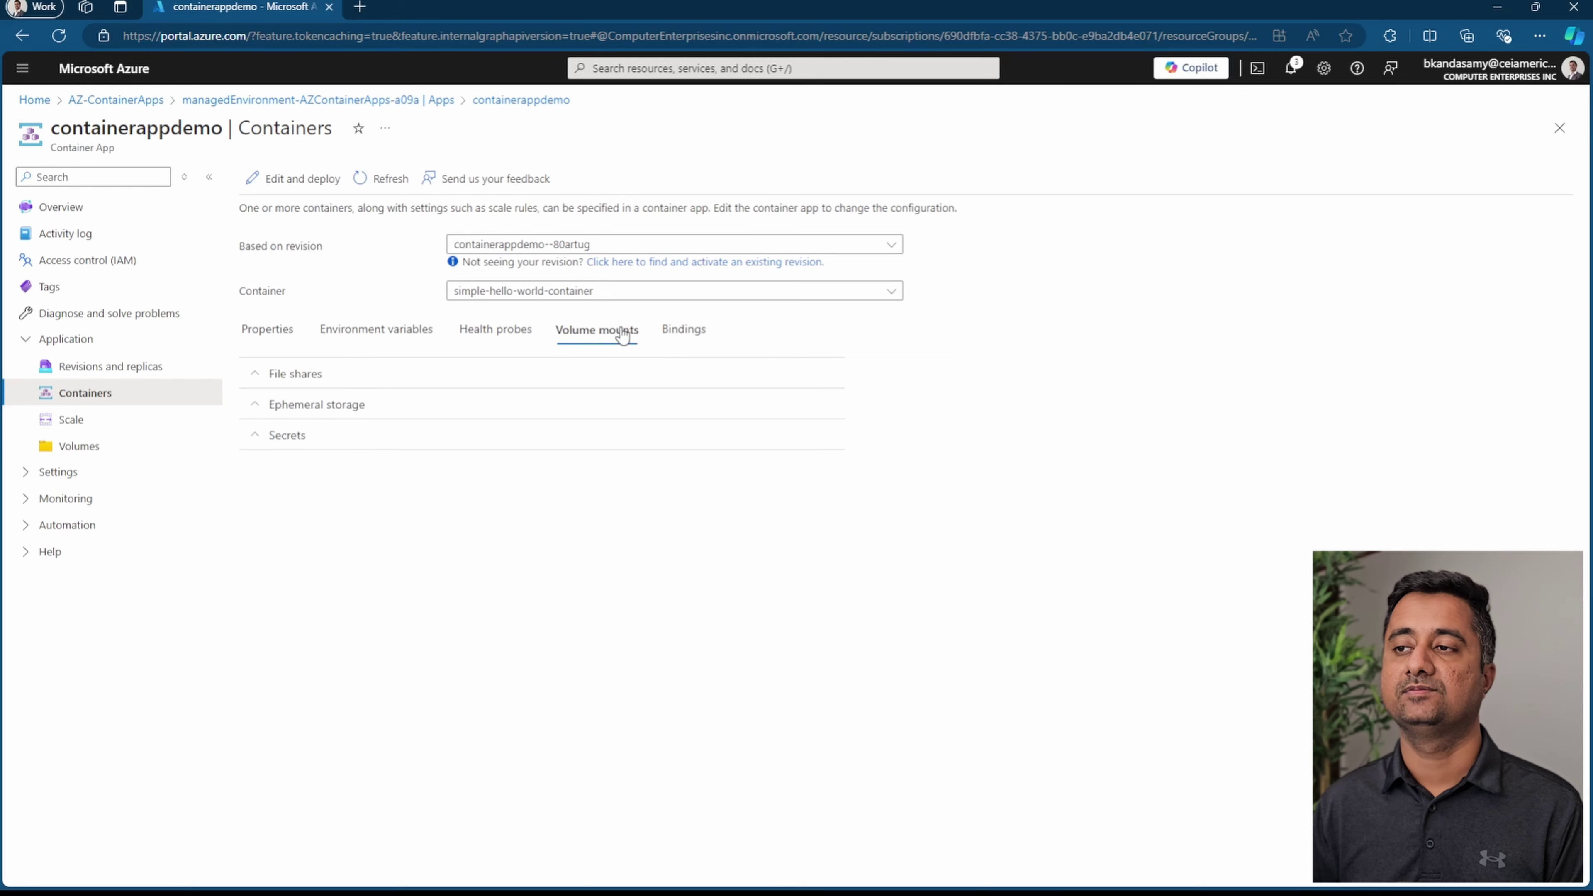
click(322, 371)
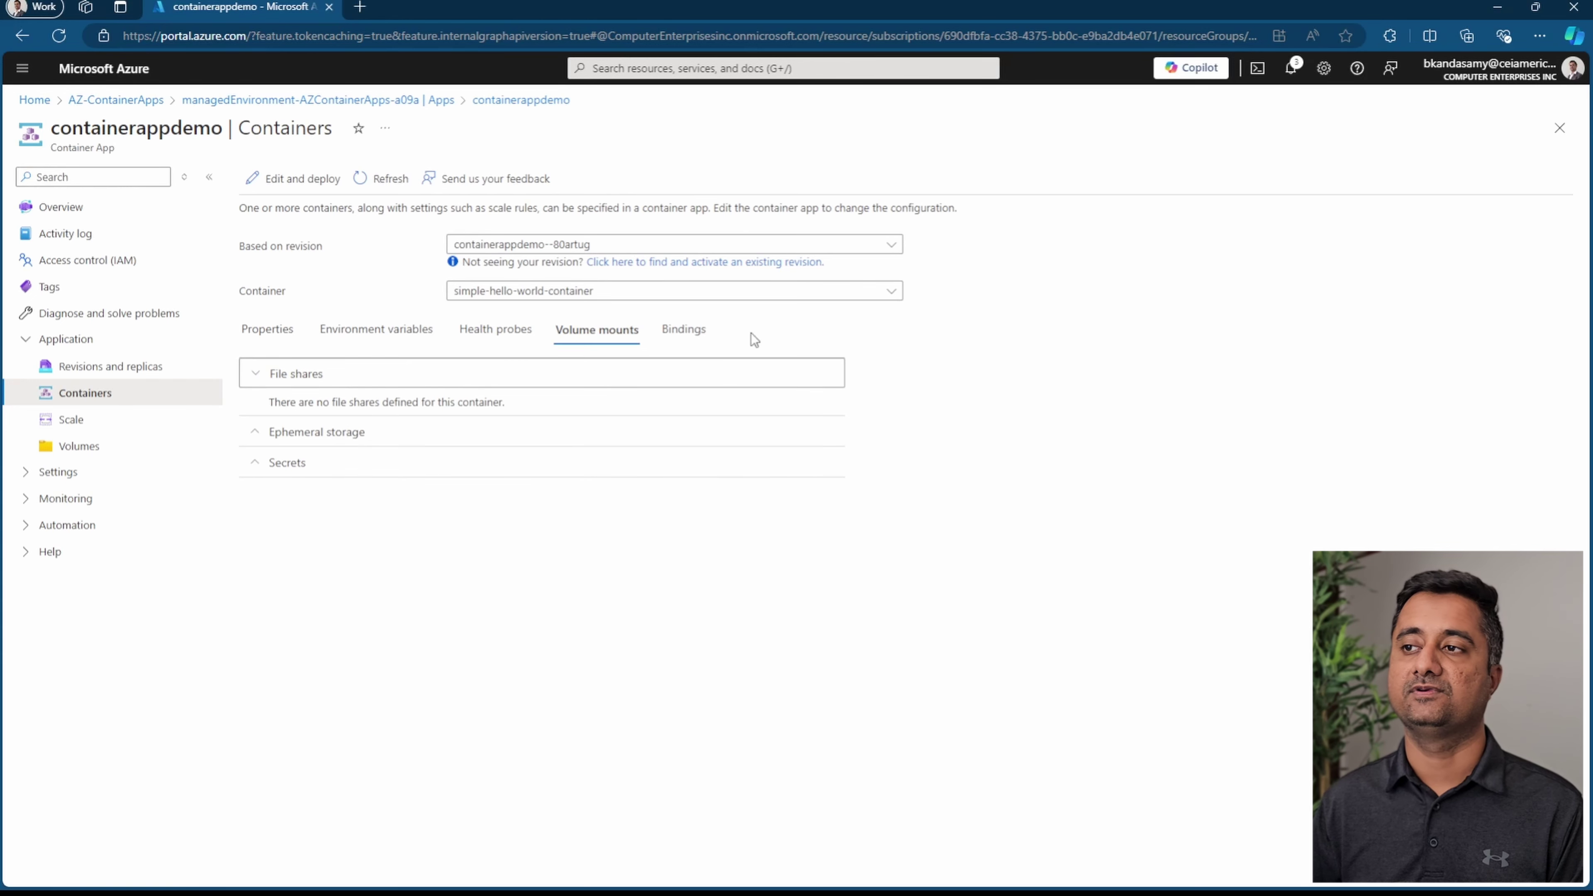
click(683, 338)
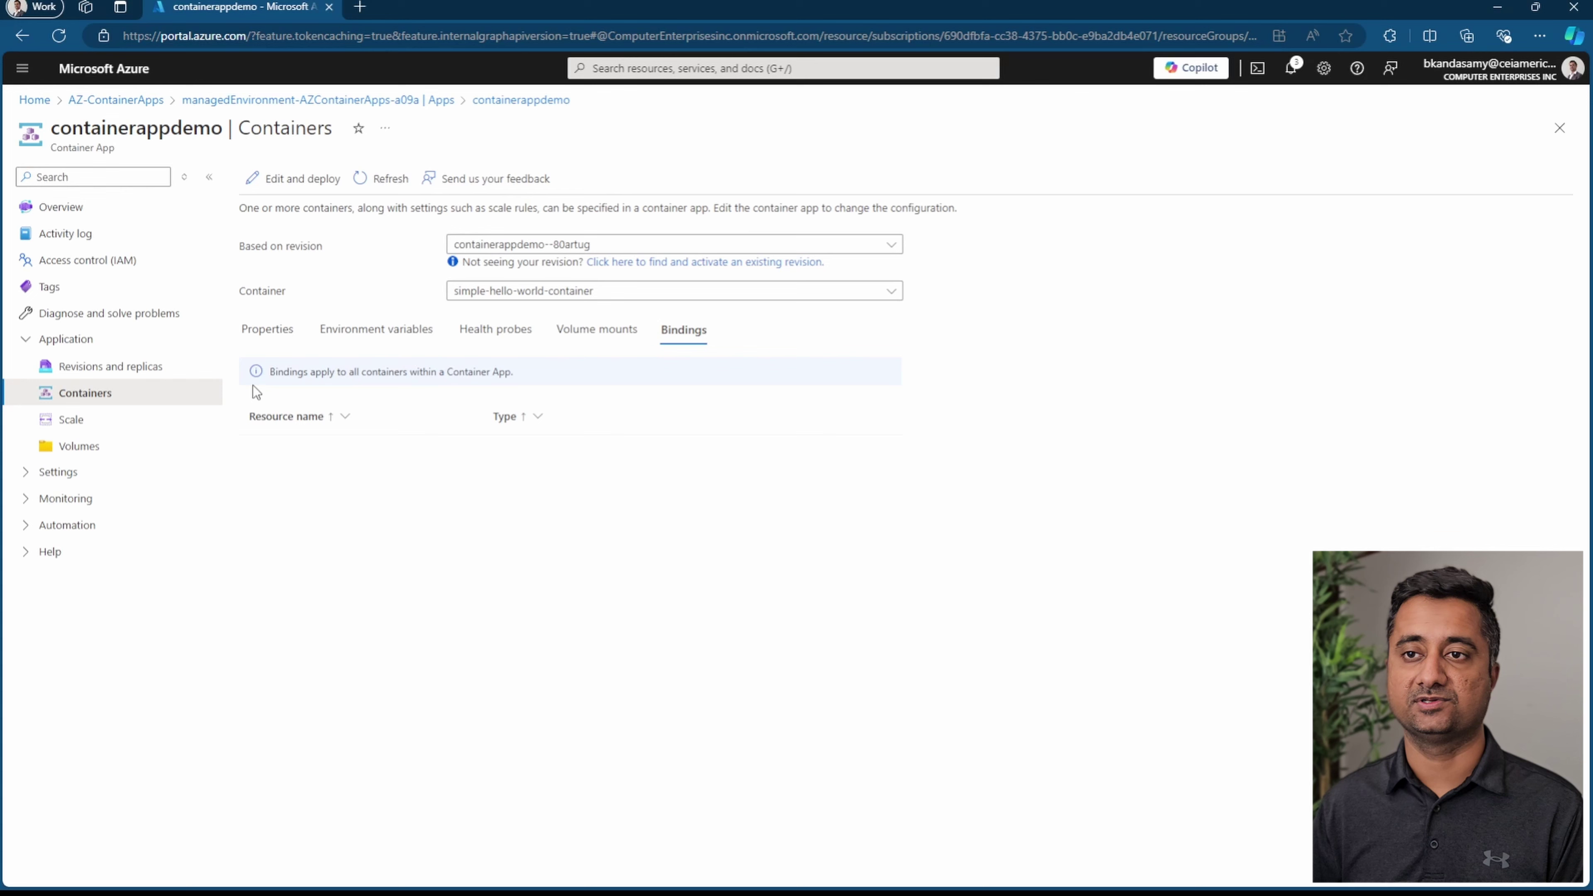
Step: Examine the app's scale settings and the available scale rule types, plus the options for adding a volume
click(58, 422)
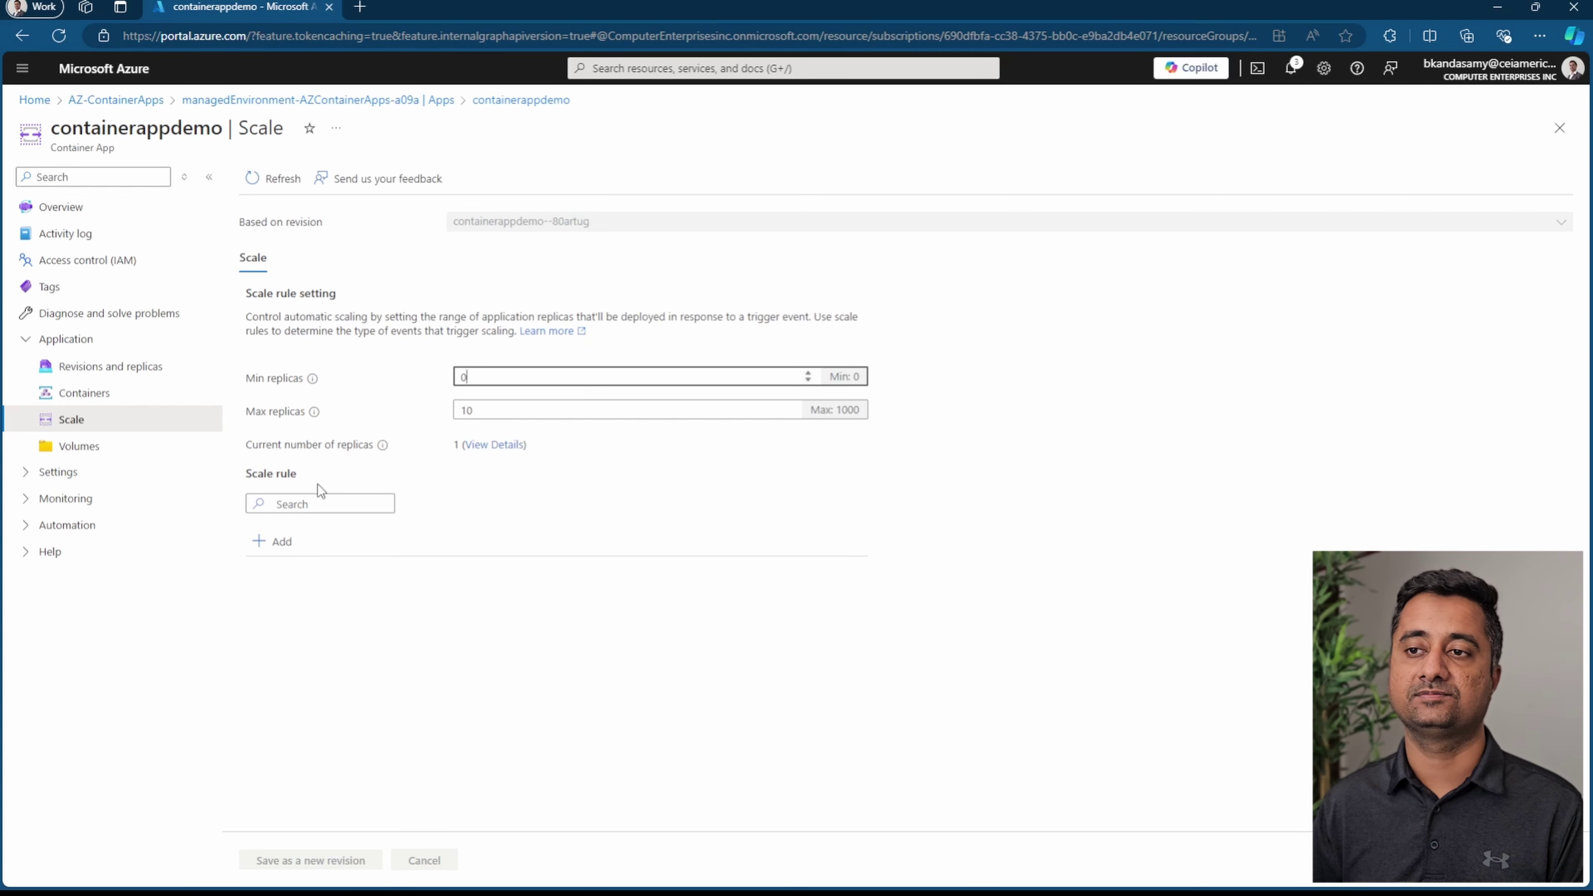
click(273, 541)
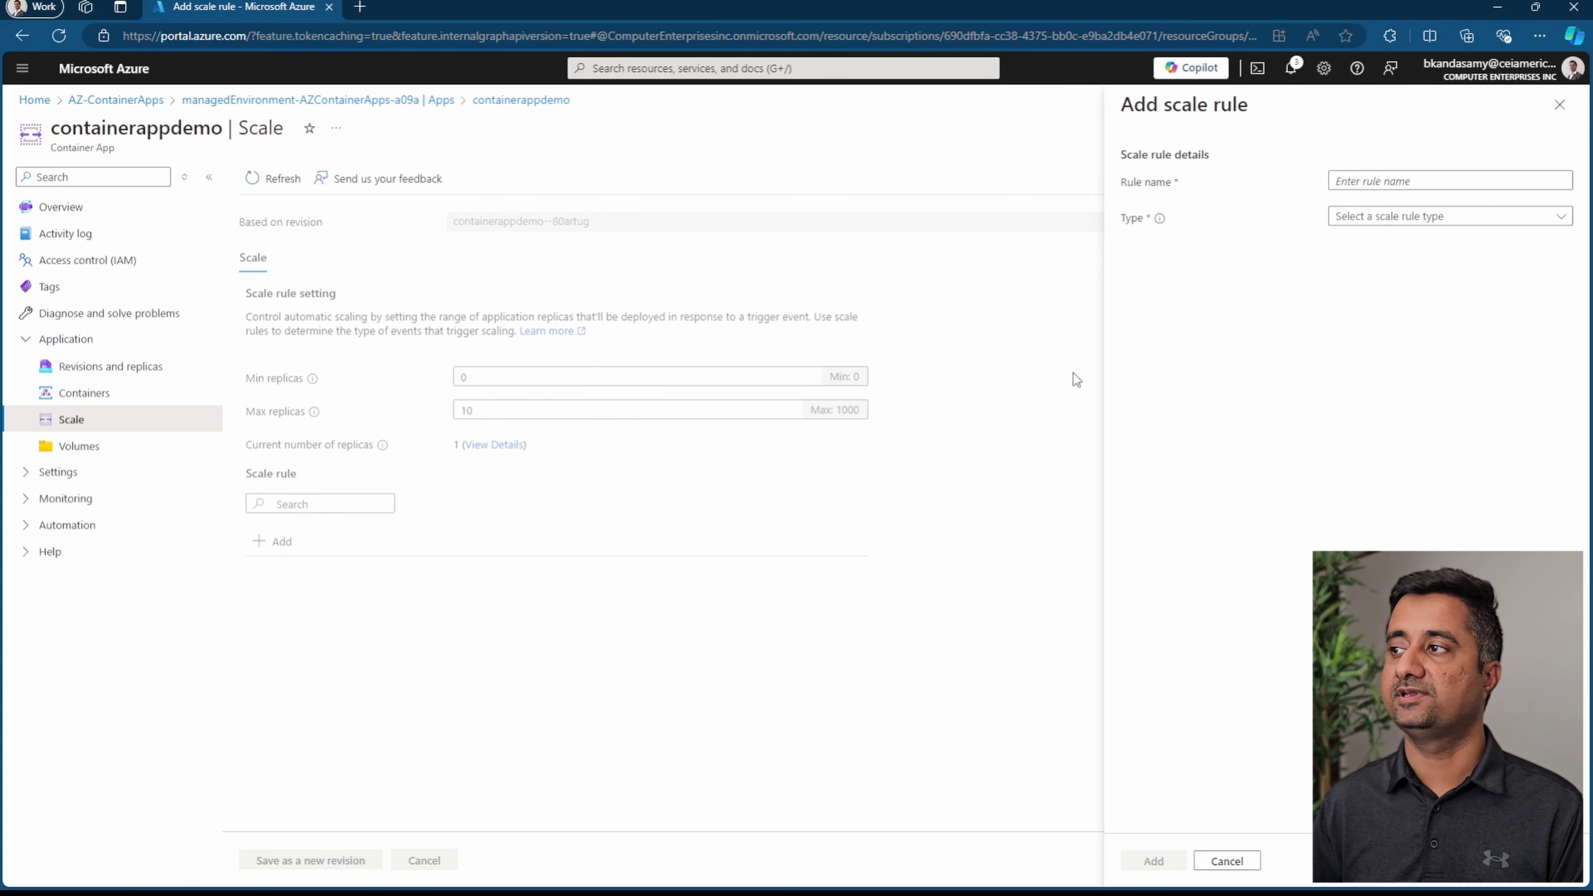
click(1366, 218)
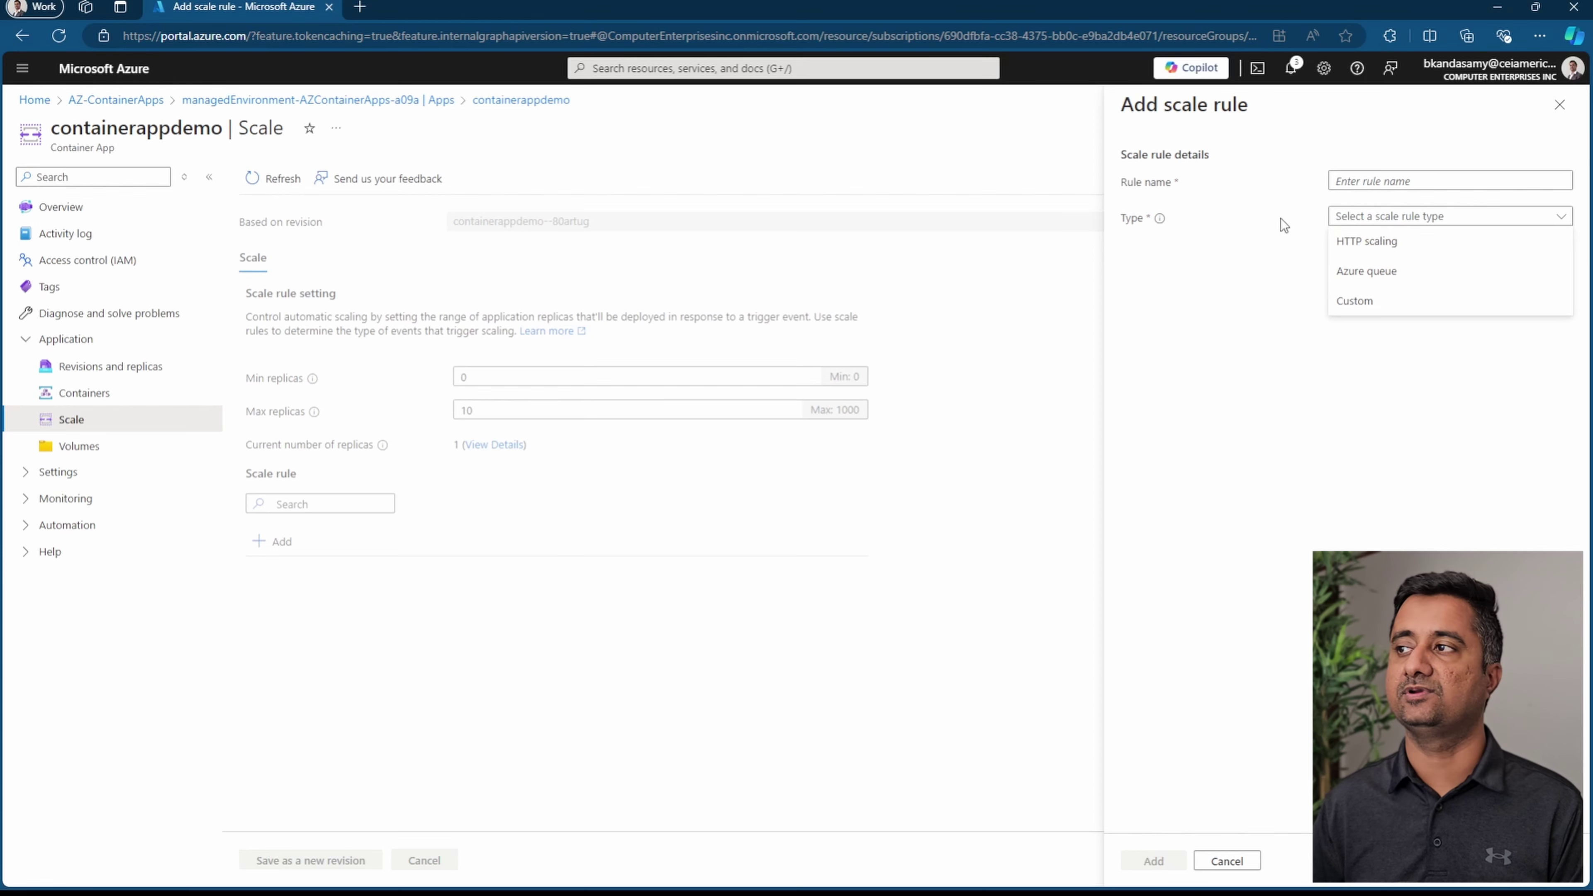
click(56, 447)
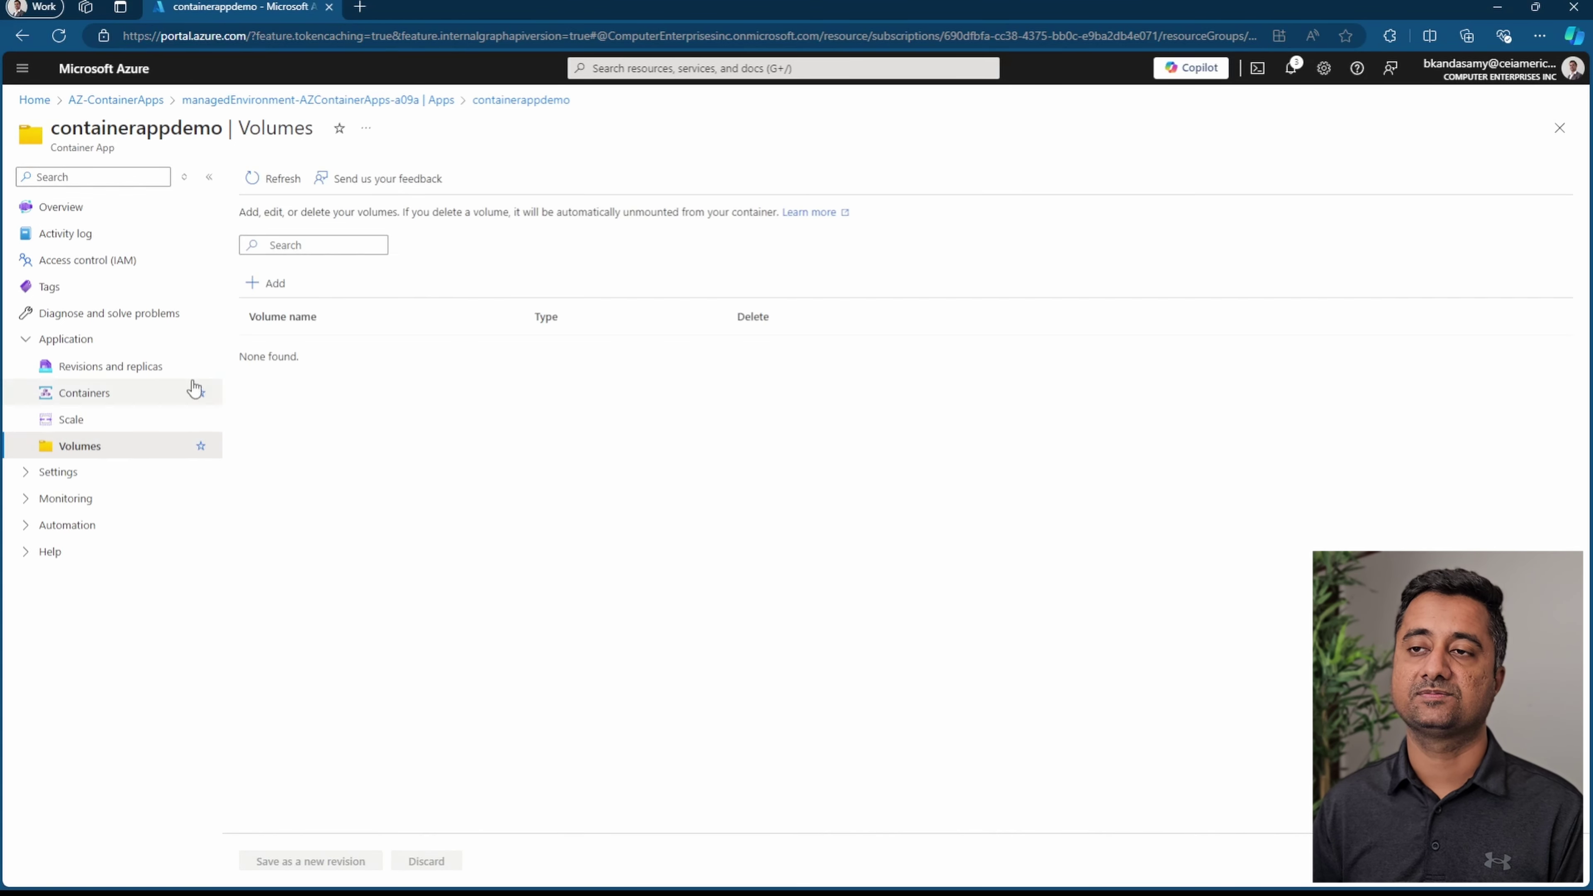
click(257, 284)
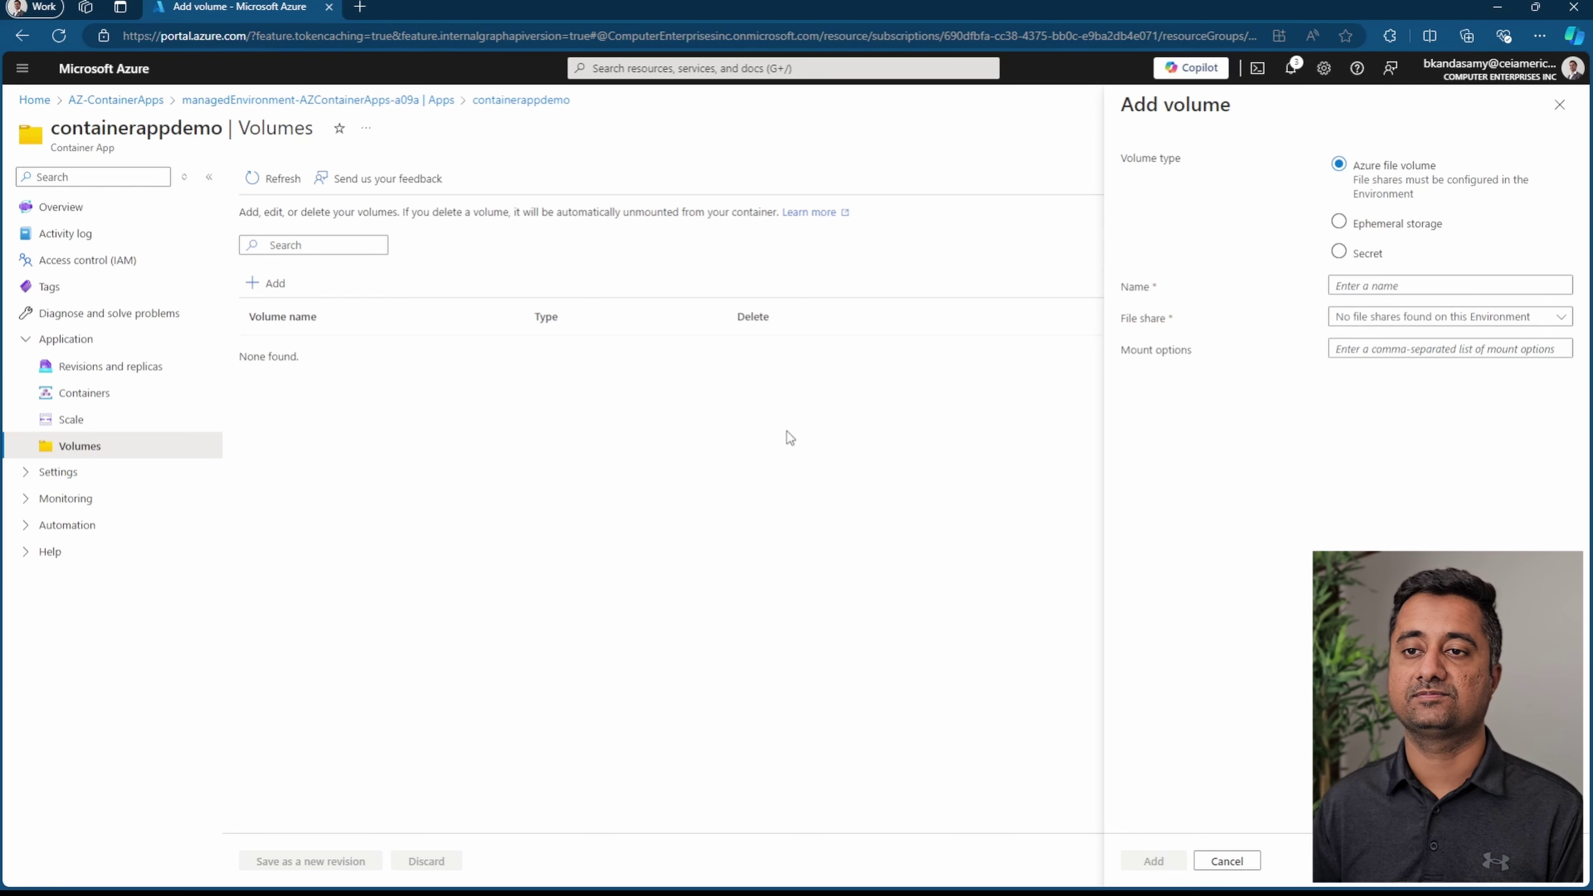
Step: Review the app's full ingress settings, including target port and IP restrictions, and view its custom domains
click(52, 476)
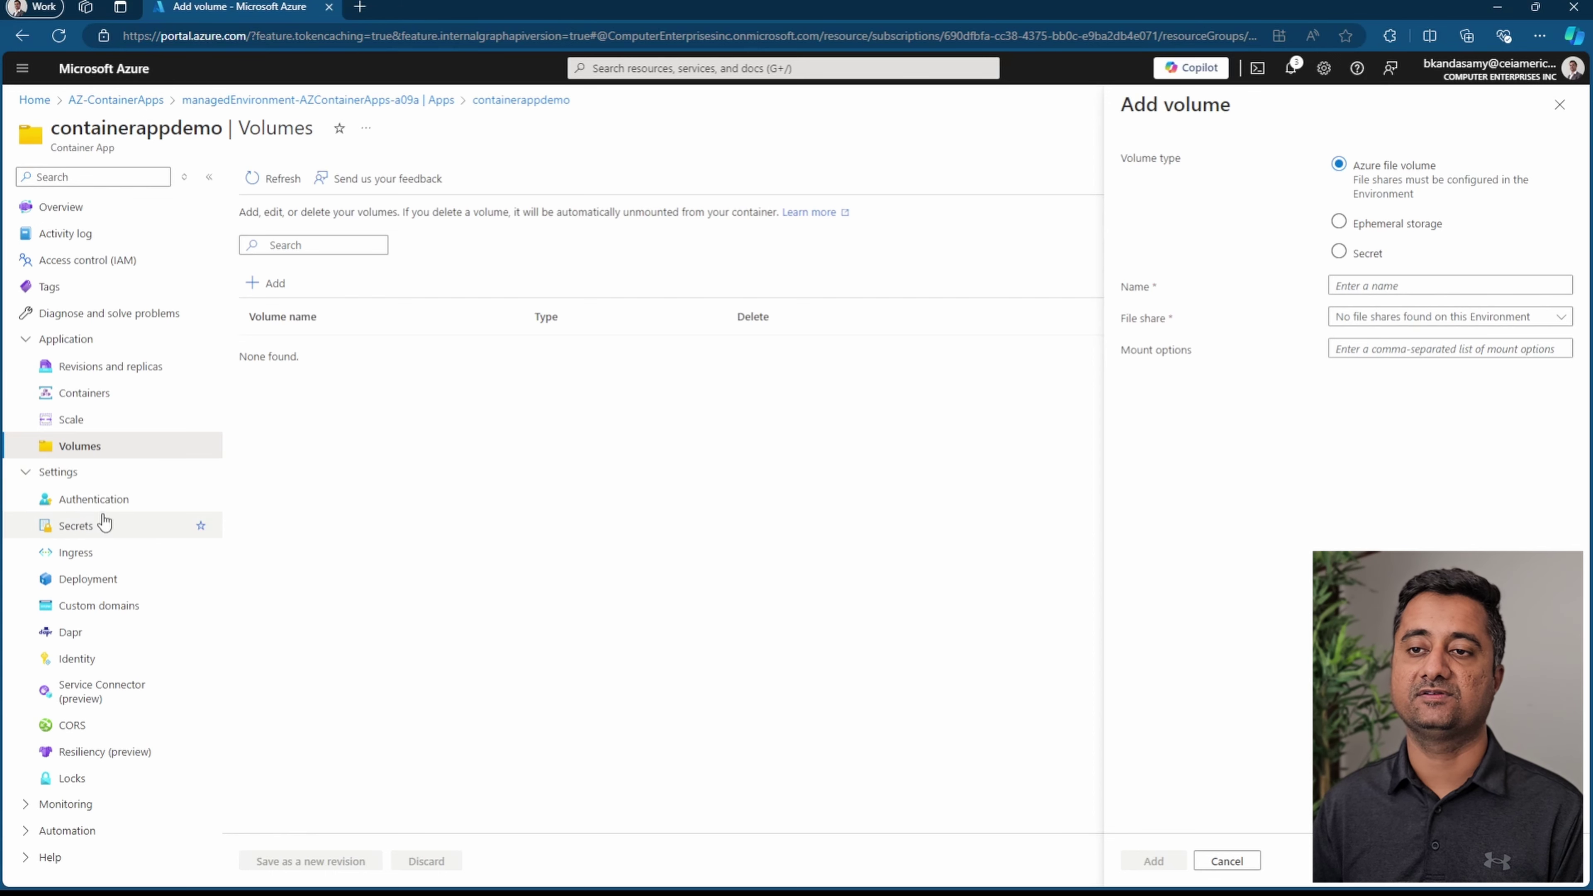
click(100, 555)
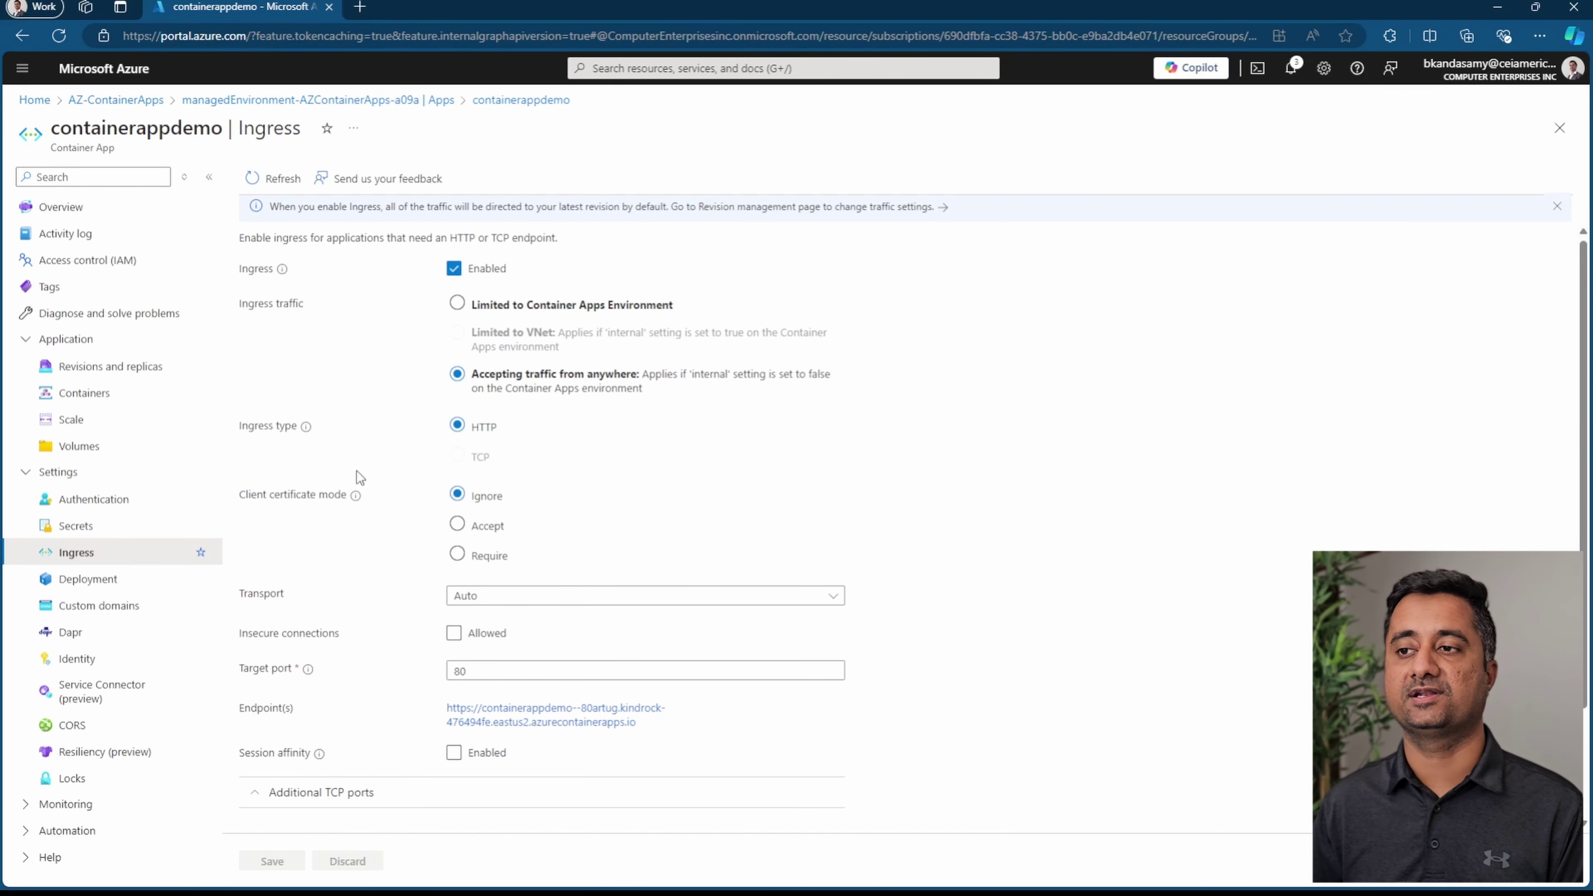
scroll(392, 469, down, 1)
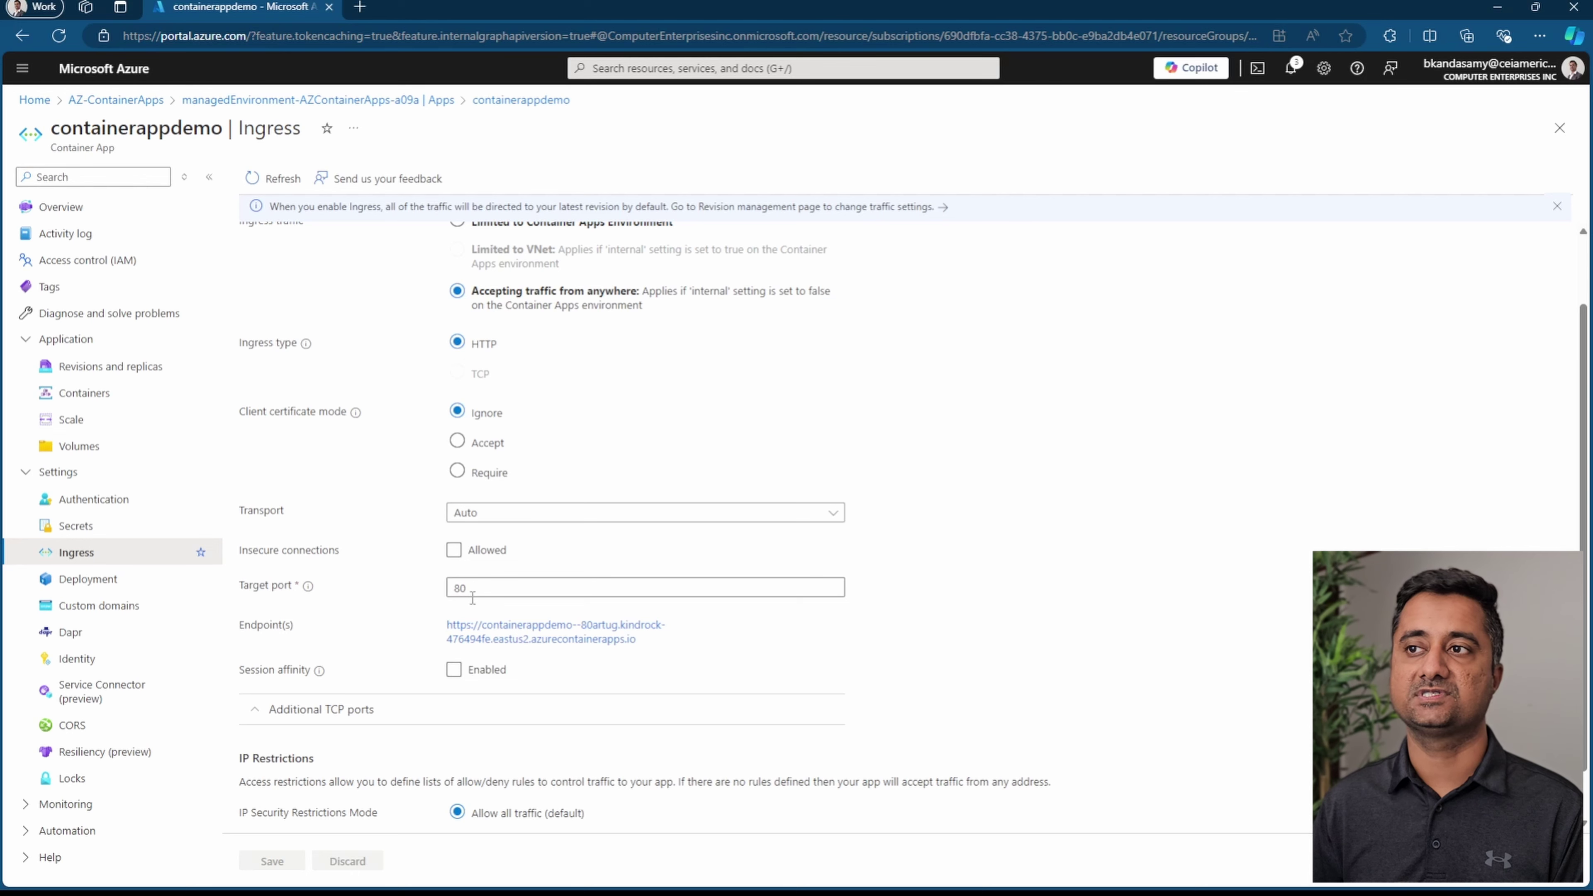
scroll(518, 586, up, 2)
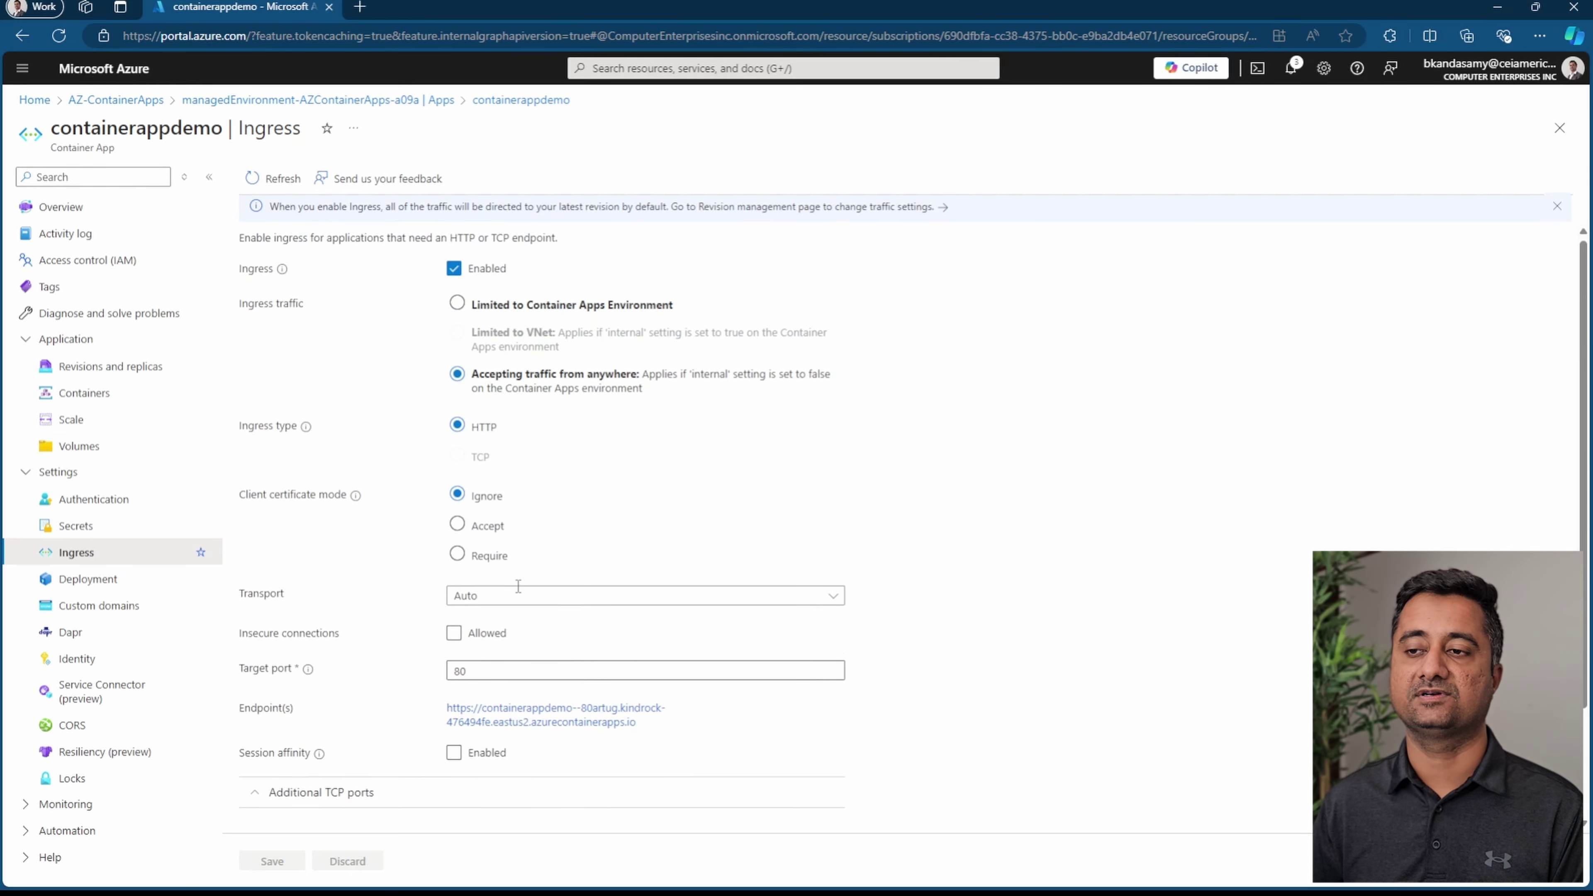
scroll(519, 586, down, 2)
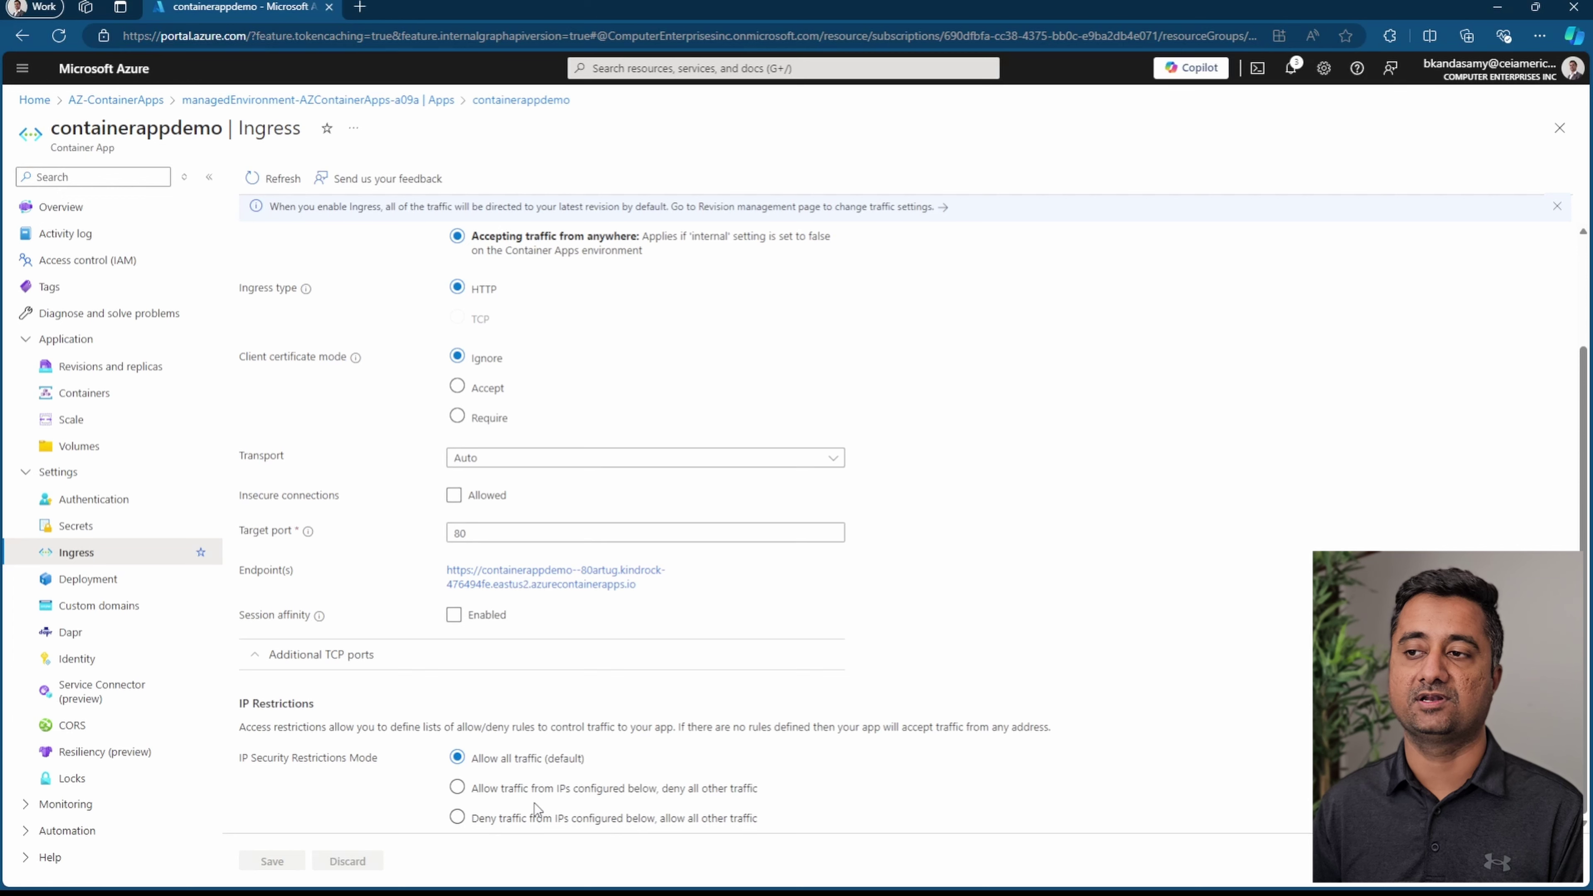
click(85, 606)
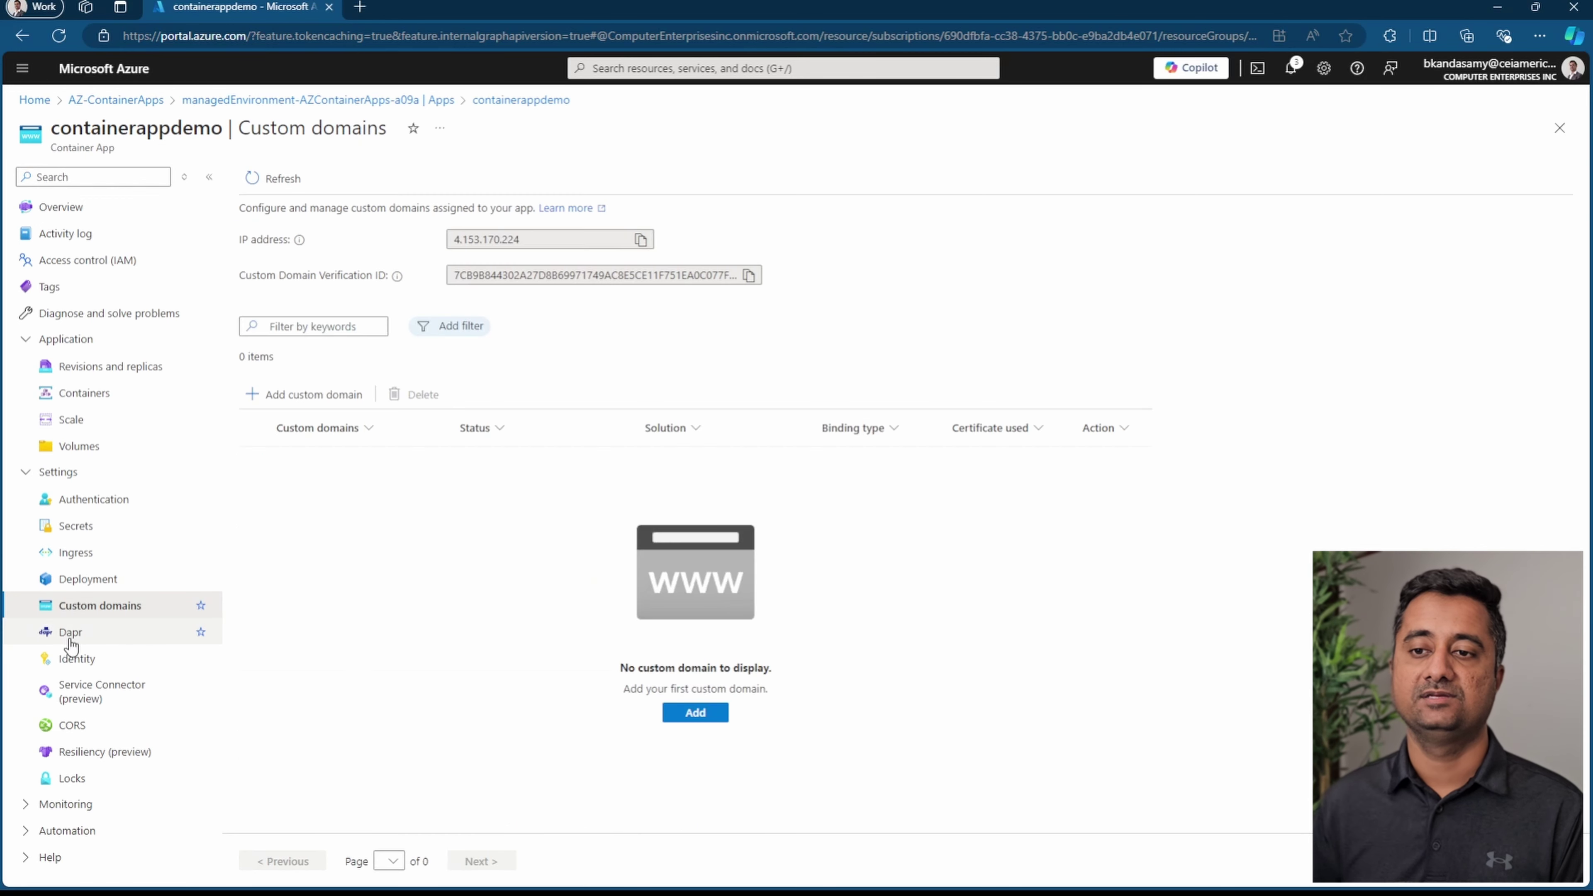
Step: Set Dapr to Enabled to examine its configuration options without saving, and view the app's resiliency policies
click(71, 634)
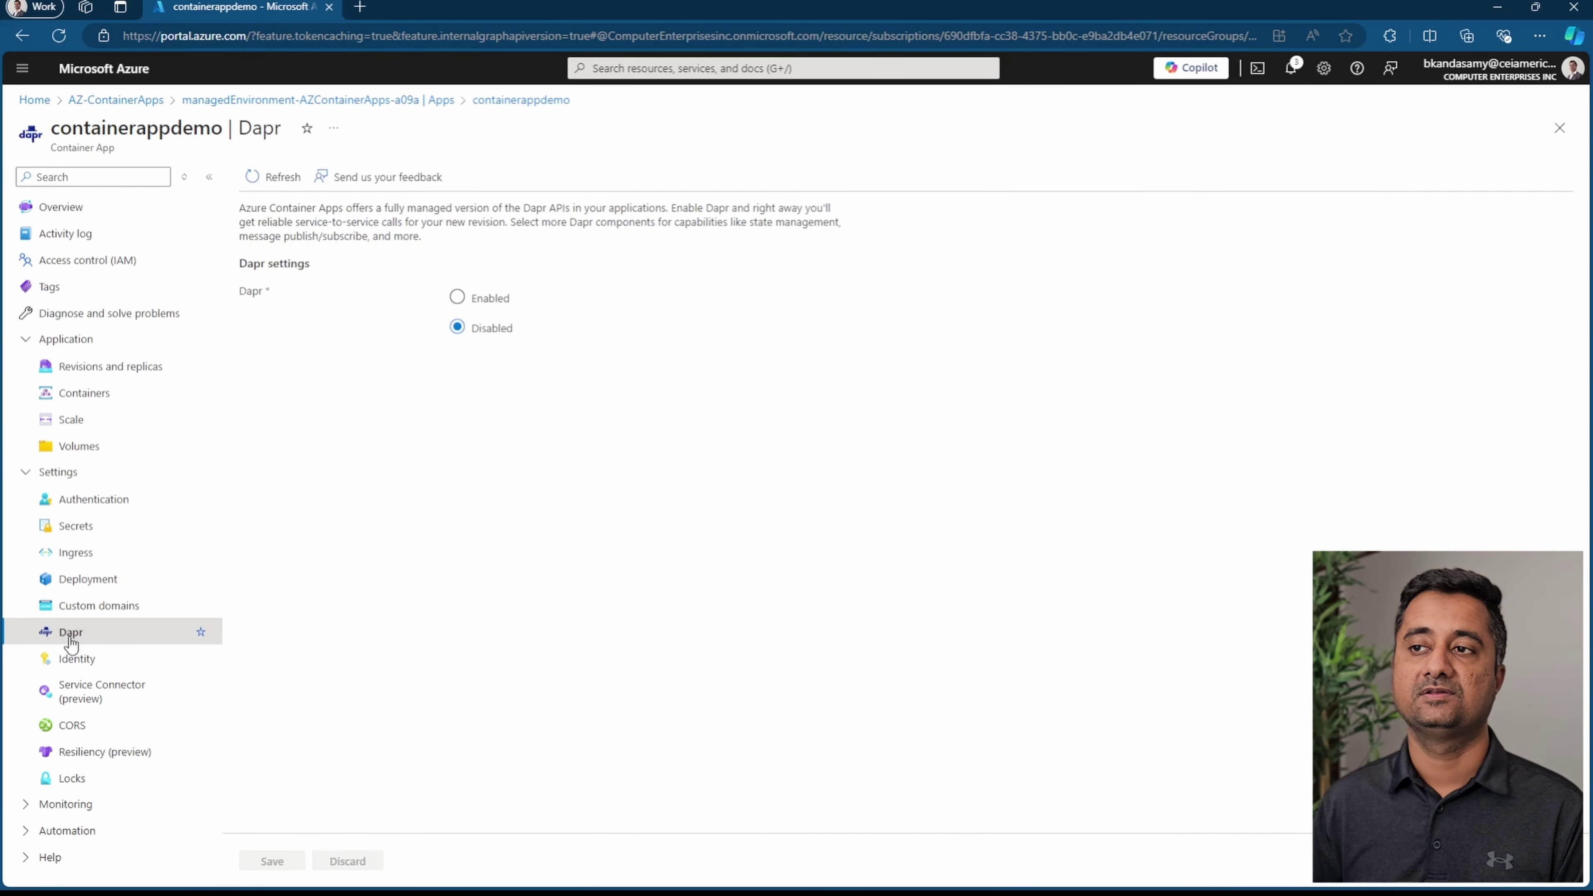
click(457, 299)
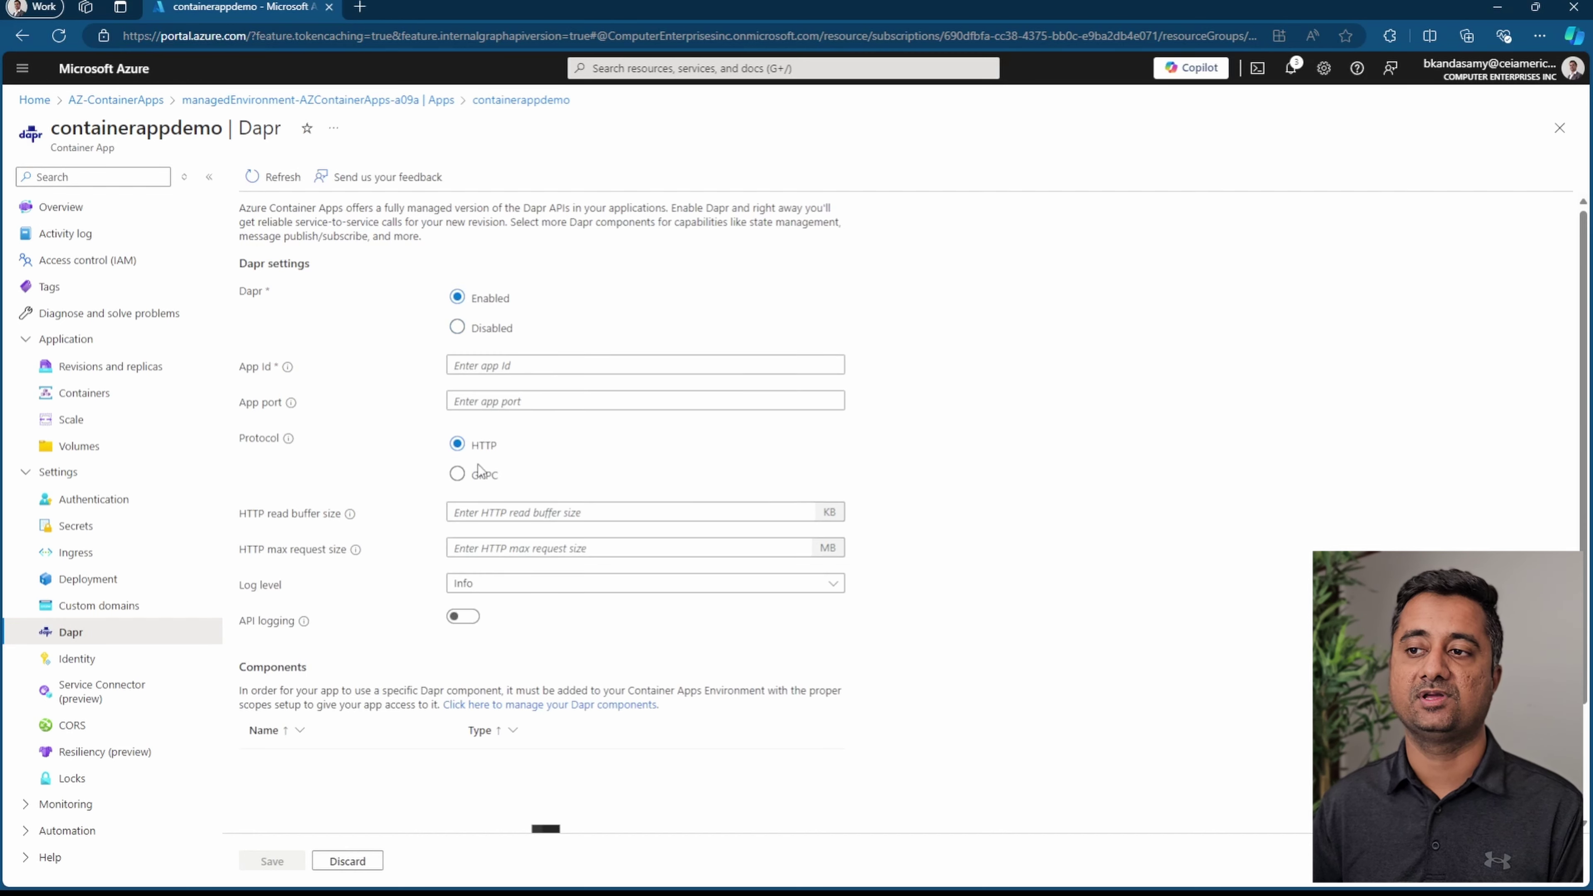
scroll(480, 500, down, 2)
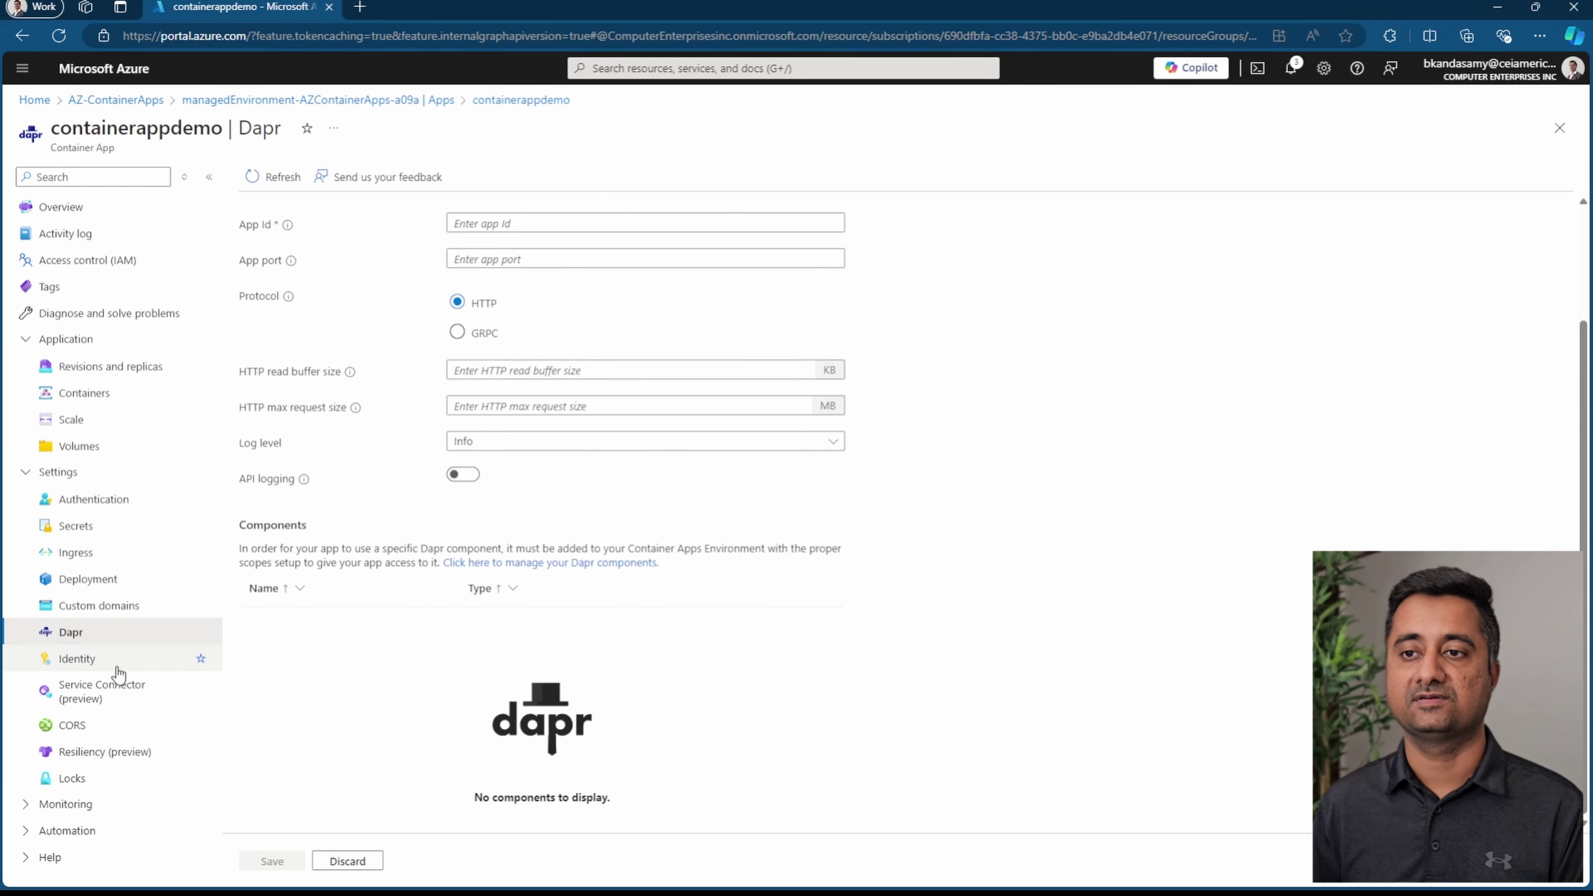
click(100, 752)
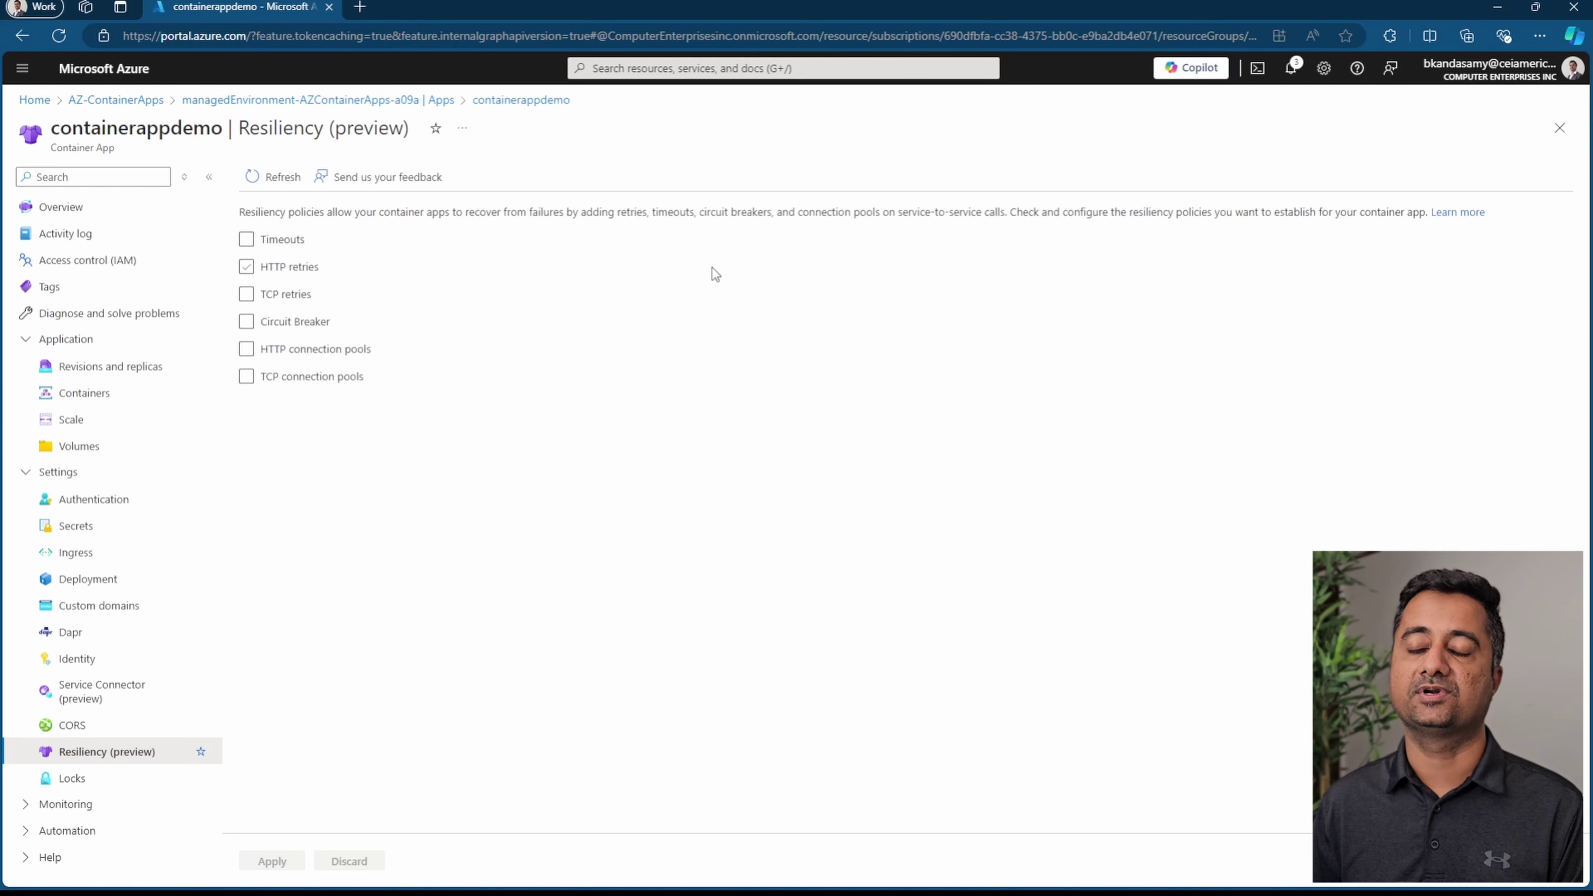